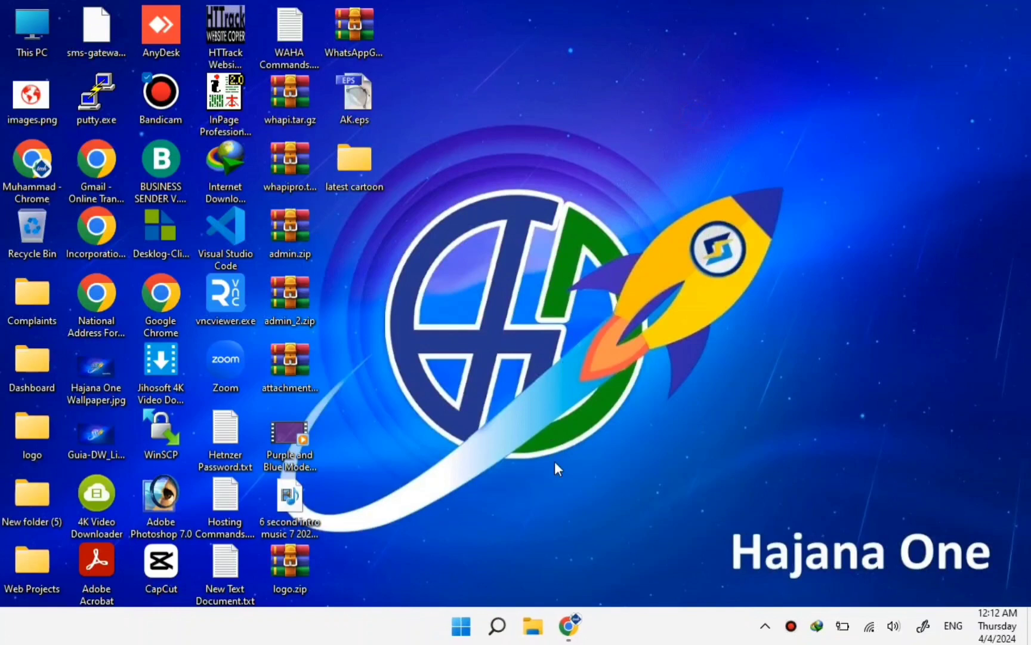
Go to hajanaone.com in Chrome and register a free Hajana One account through Sign Up.
{"action": "left_click", "coordinate": [572, 625]}
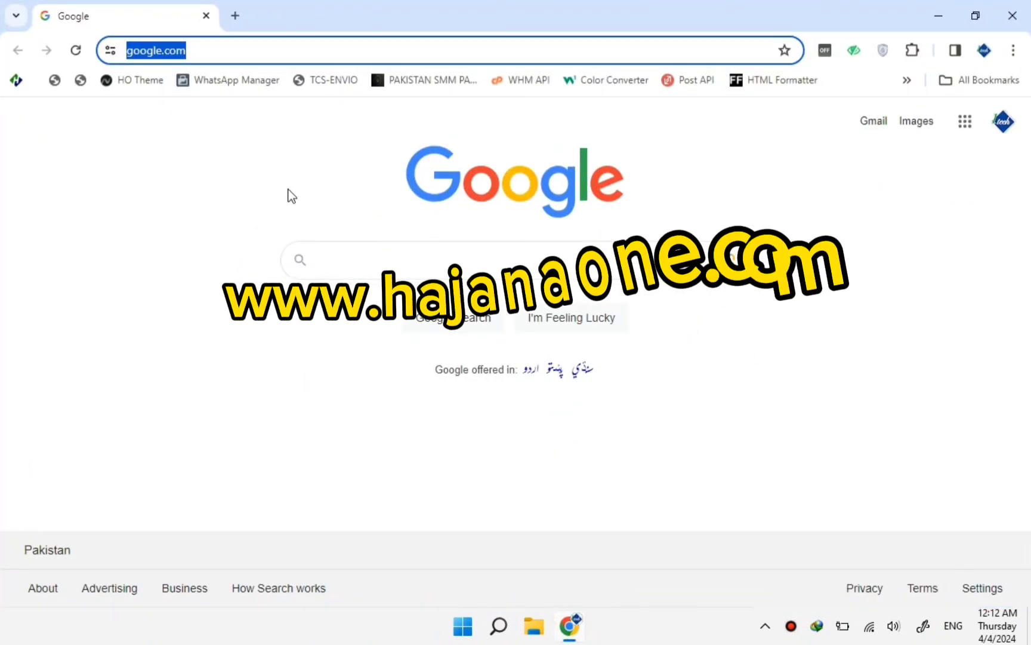
{"action": "type", "text": "hajana"}
{"action": "key", "text": "Return"}
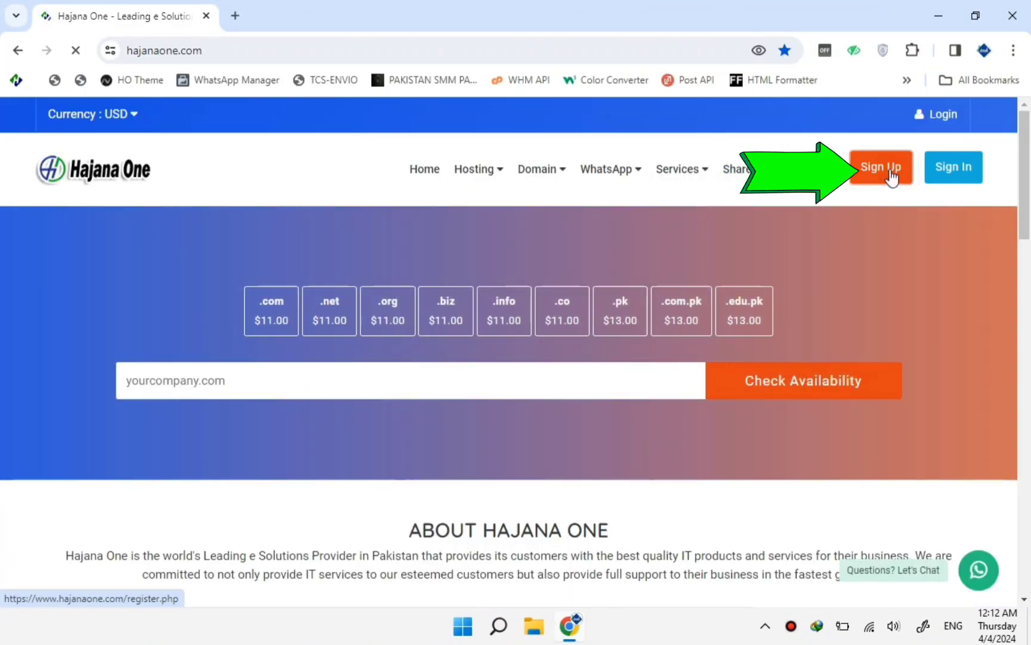
{"action": "left_click", "coordinate": [891, 173]}
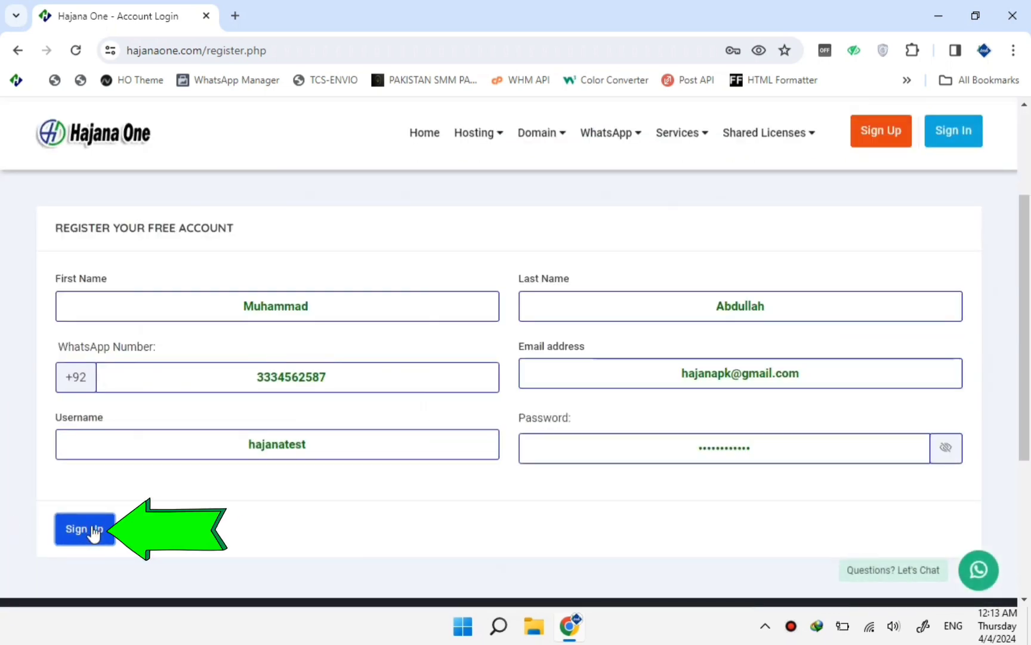
{"action": "left_click", "coordinate": [95, 533]}
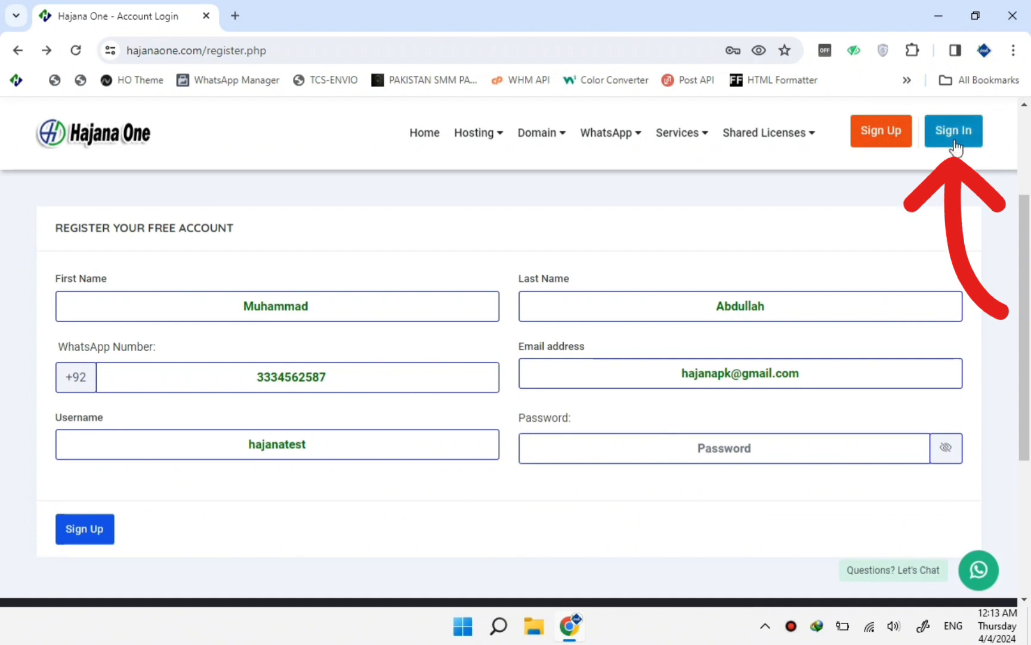
Sign in to the new Hajana One account and confirm it with the emailed 5-digit code.
{"action": "left_click", "coordinate": [954, 137]}
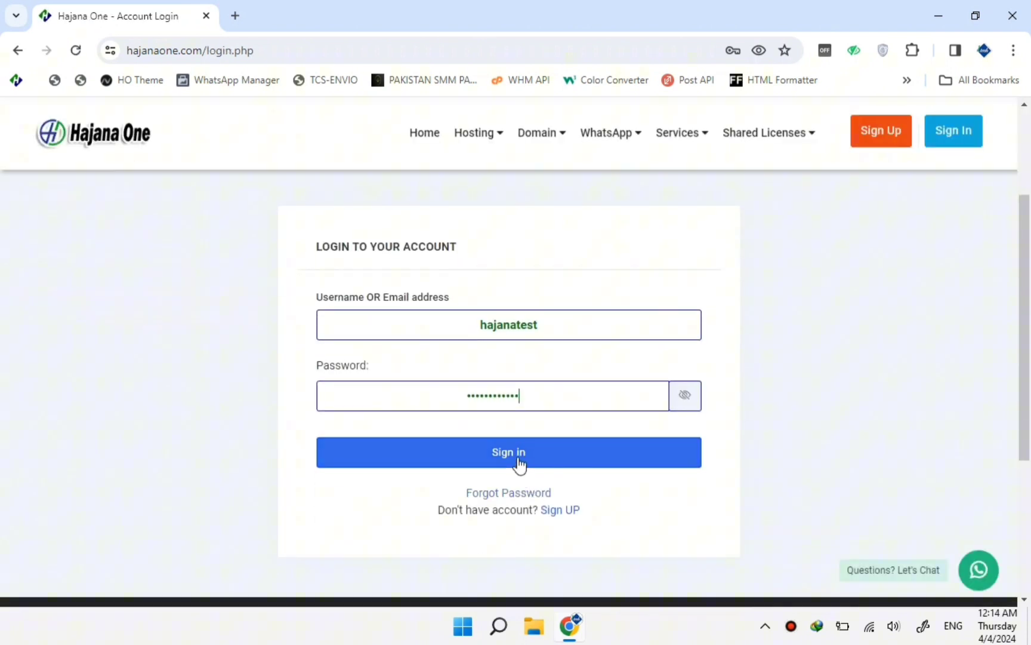
{"action": "left_click", "coordinate": [520, 463]}
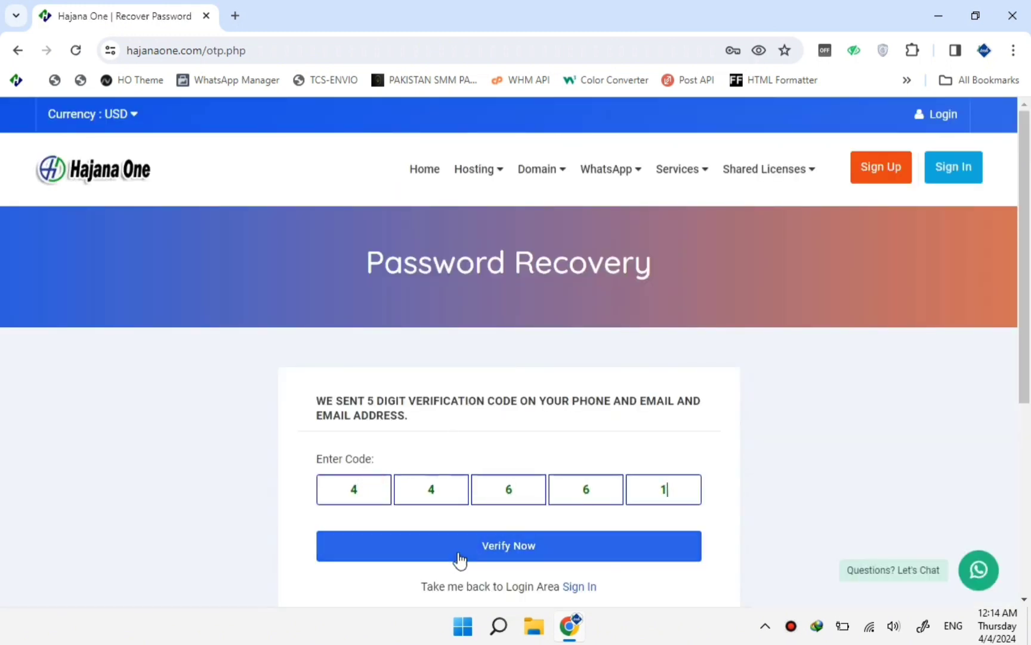
{"action": "left_click", "coordinate": [522, 553]}
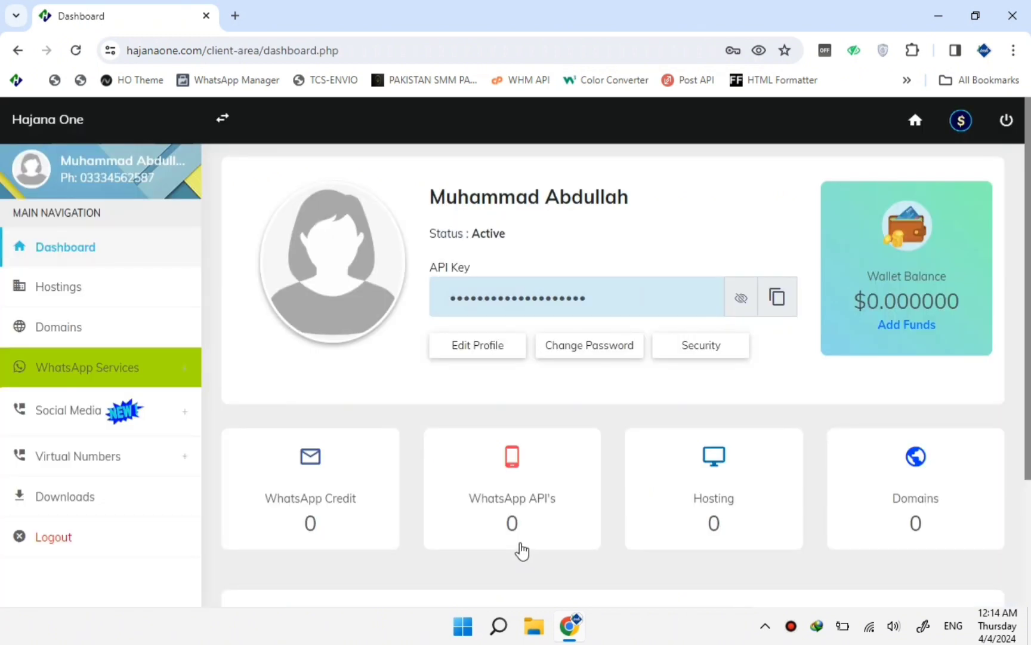
Create a free WhatsApp API under WhatsApp Services, link it by QR scan, and save.
{"action": "left_click", "coordinate": [105, 373]}
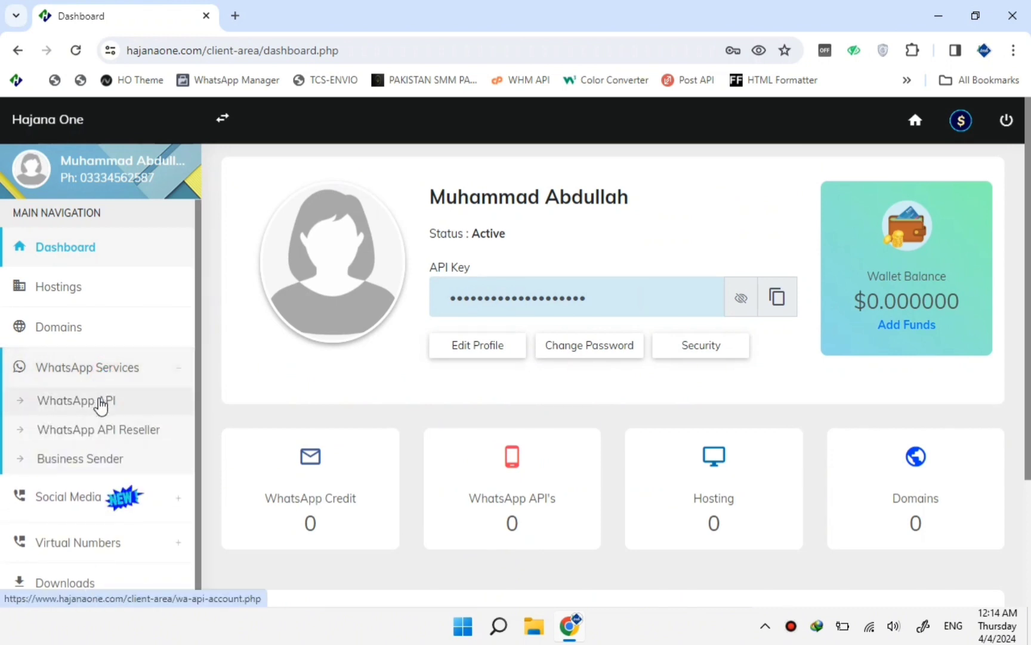
{"action": "left_click", "coordinate": [100, 406]}
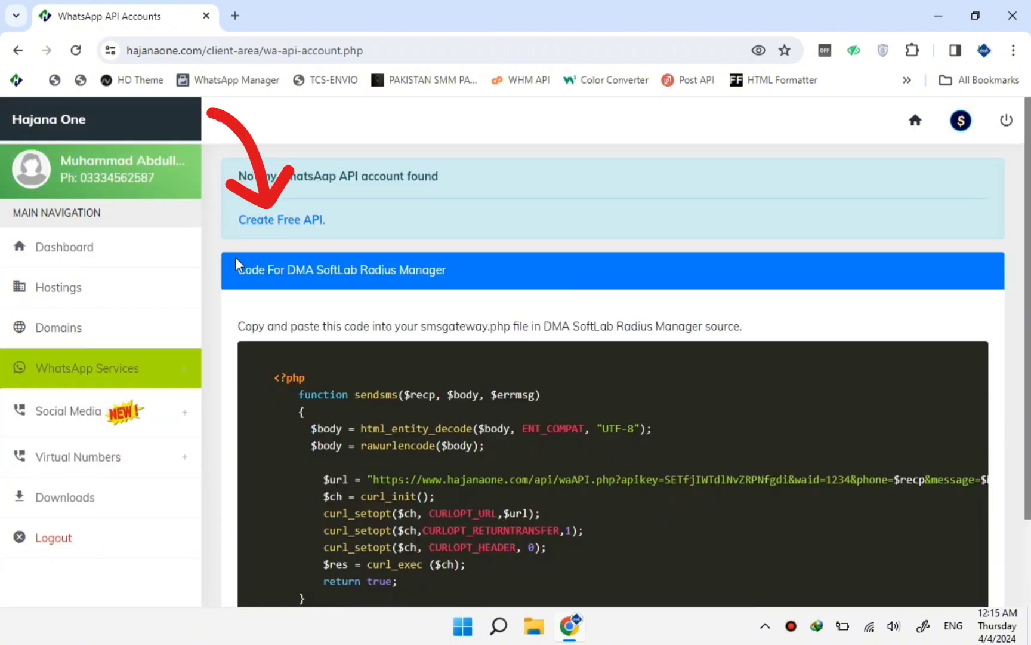
{"action": "left_click", "coordinate": [273, 221]}
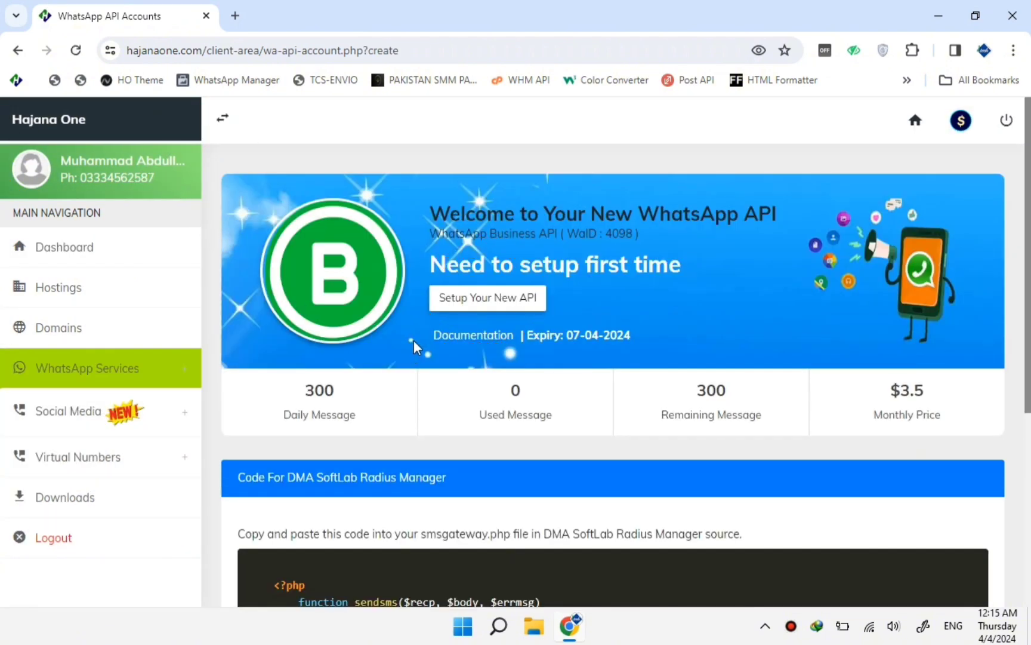
{"action": "left_click", "coordinate": [487, 306]}
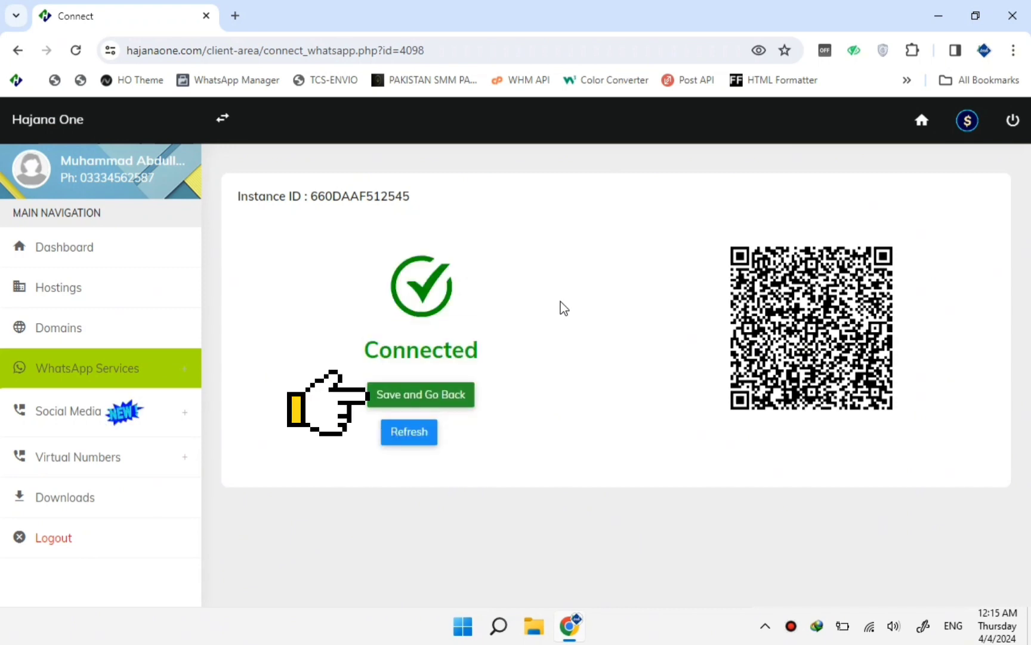
{"action": "left_click", "coordinate": [444, 397]}
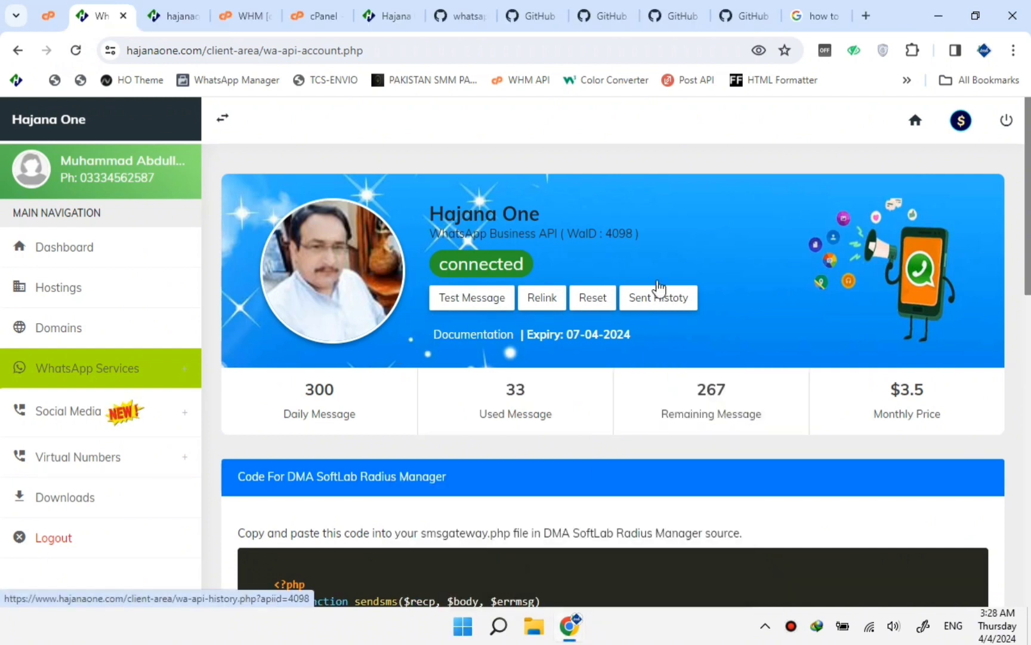
Copy the 'Code For Smart School' PHP block from Hajana One, then return to the cPanel tab.
{"action": "scroll", "coordinate": [725, 289], "scroll_direction": "down", "scroll_amount": 8}
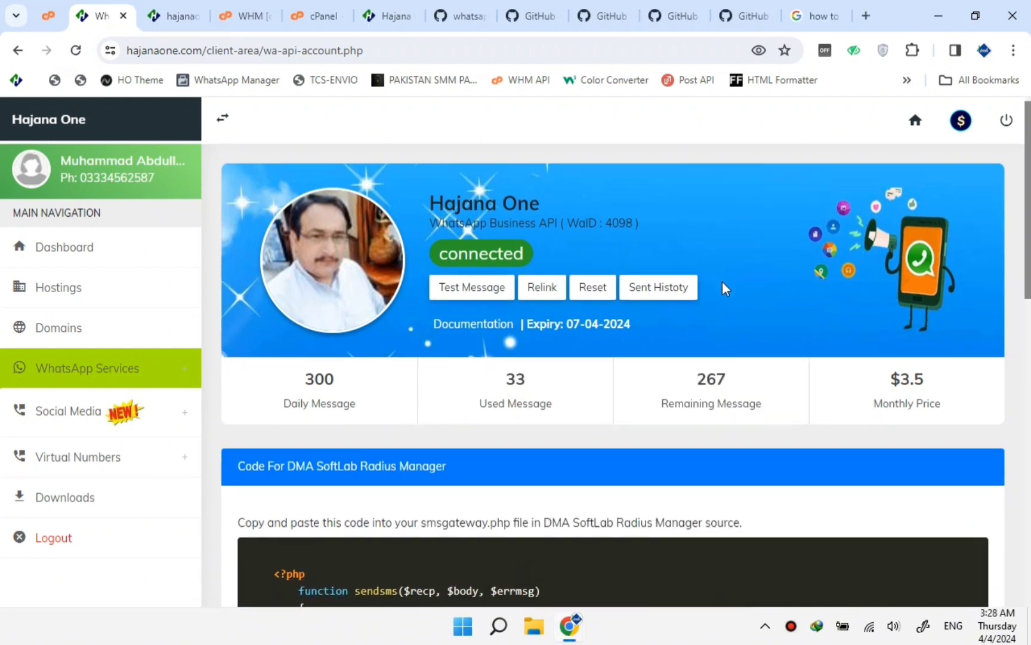
{"action": "scroll", "coordinate": [724, 289], "scroll_direction": "down", "scroll_amount": 3}
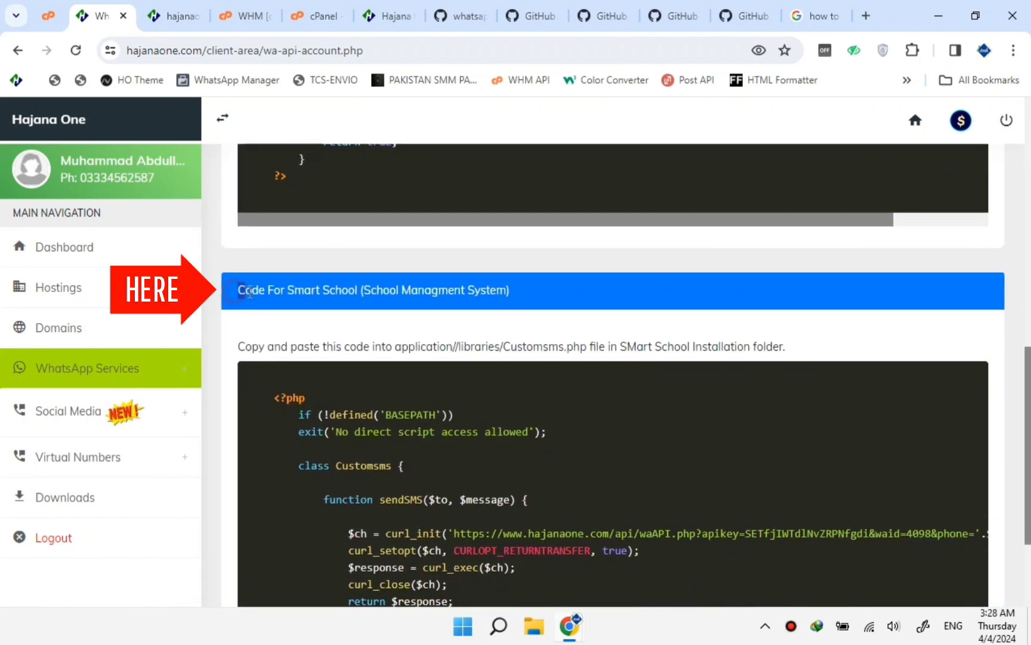
{"action": "left_click_drag", "start_coordinate": [237, 294], "coordinate": [519, 303]}
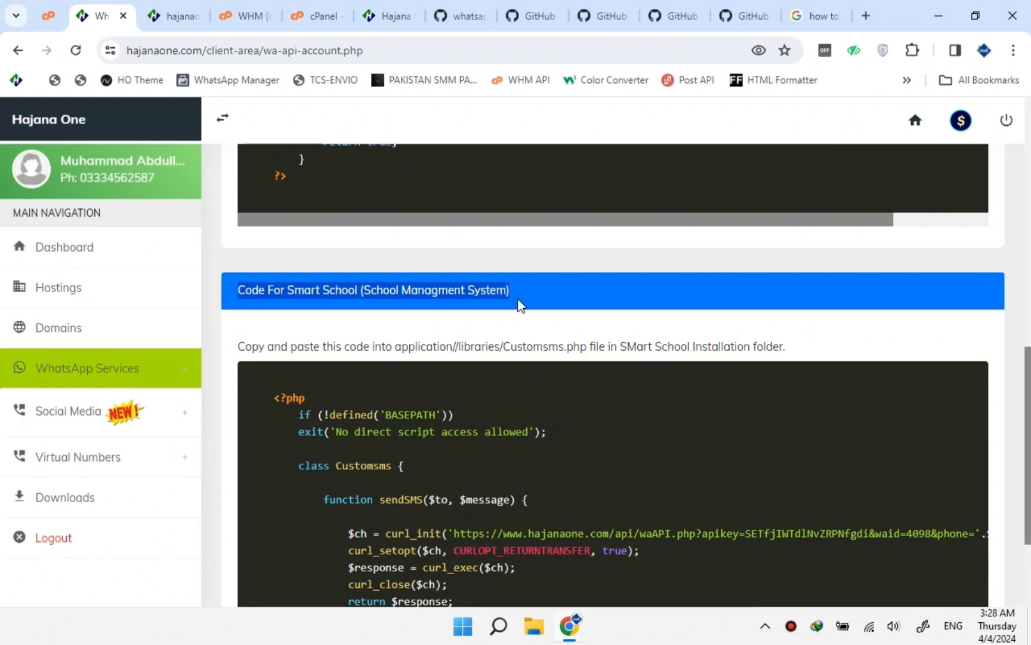
{"action": "left_click", "coordinate": [547, 325]}
{"action": "scroll", "coordinate": [546, 327], "scroll_direction": "down", "scroll_amount": 3}
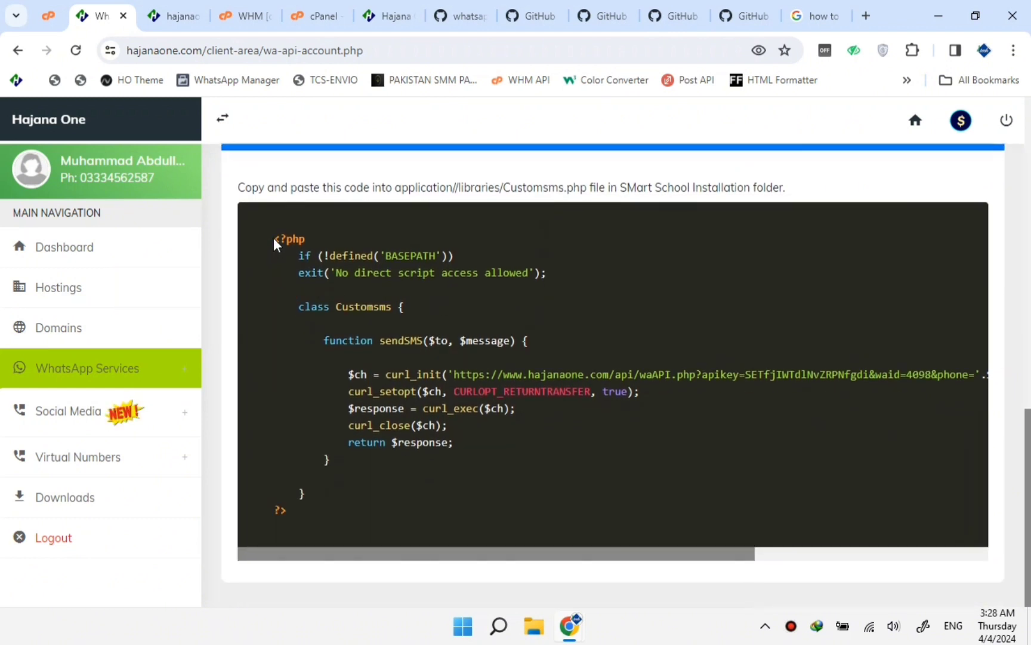
{"action": "left_click_drag", "start_coordinate": [274, 239], "coordinate": [295, 509]}
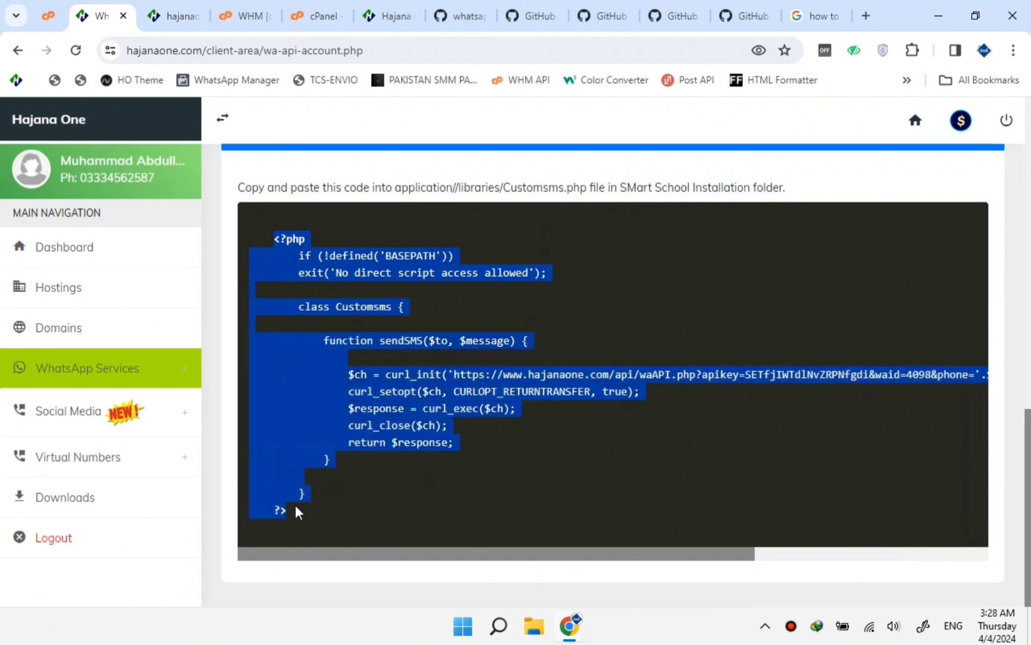
{"action": "right_click", "coordinate": [383, 392]}
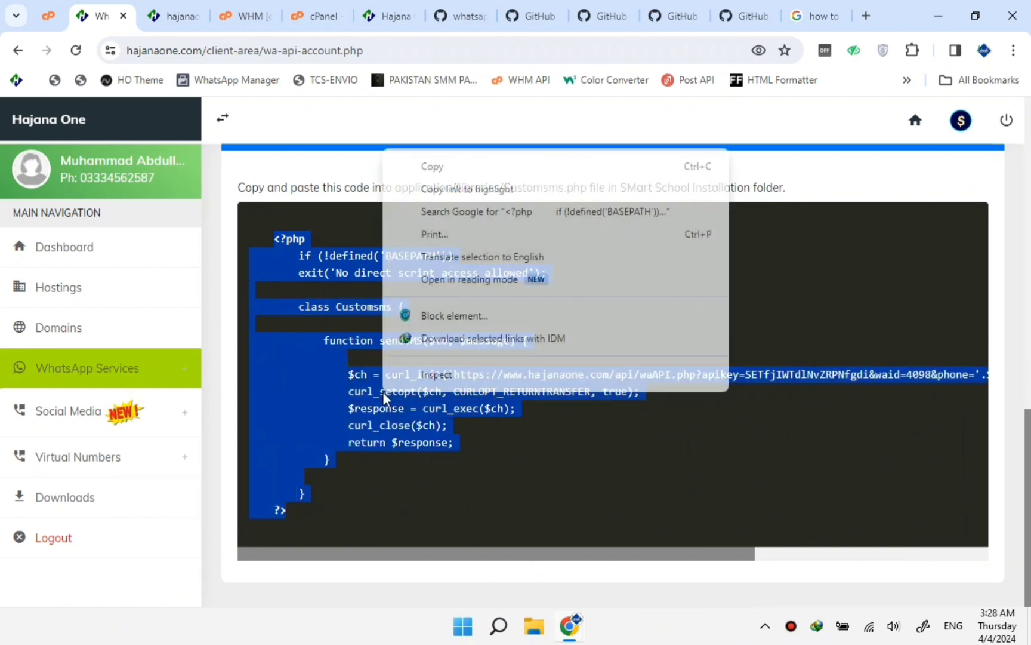
{"action": "left_click", "coordinate": [432, 167]}
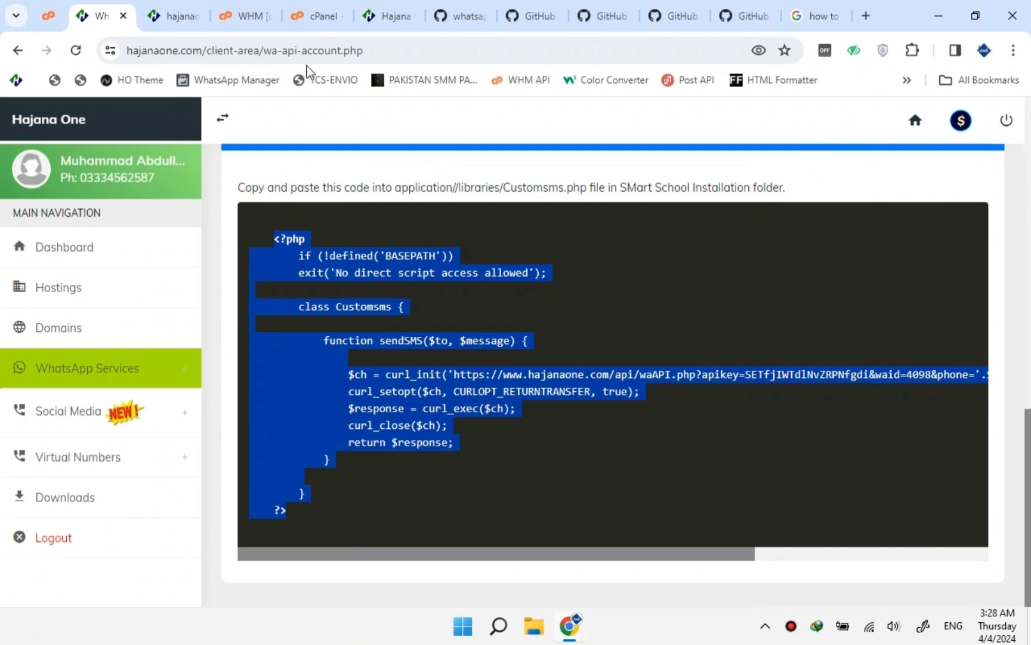
{"action": "left_click", "coordinate": [312, 16]}
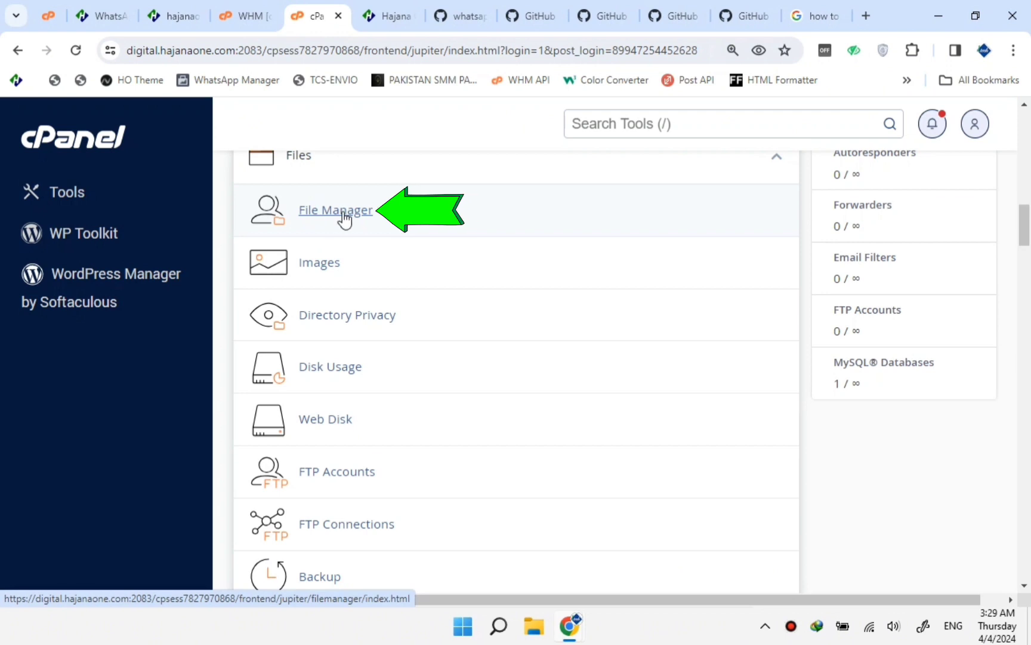
Open File Manager and navigate to public_html/application/libraries.
{"action": "left_click", "coordinate": [344, 217]}
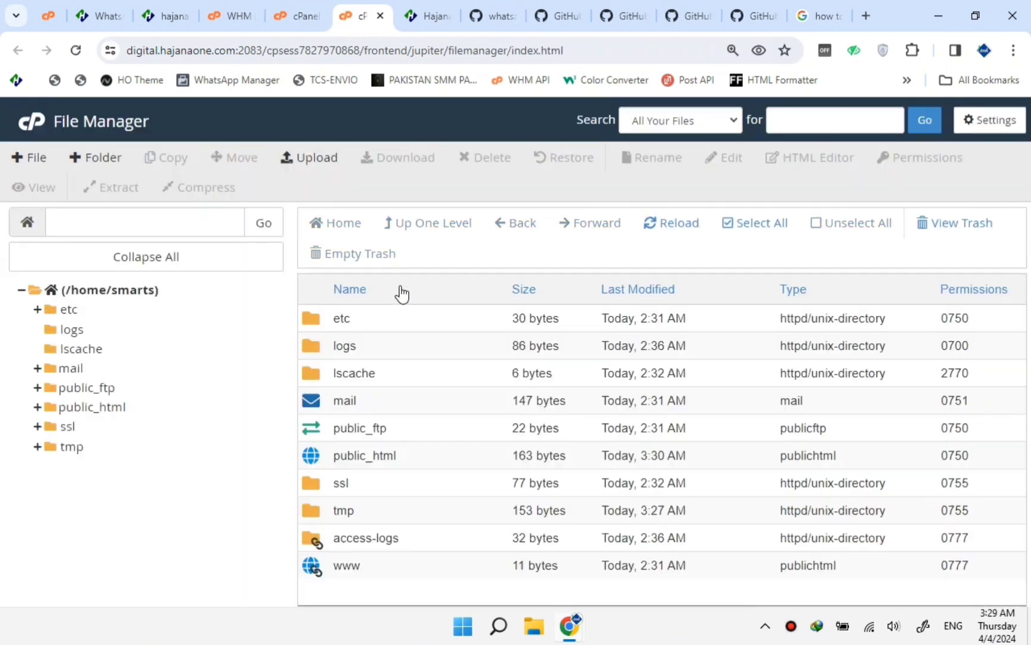
{"action": "double_click", "coordinate": [311, 463]}
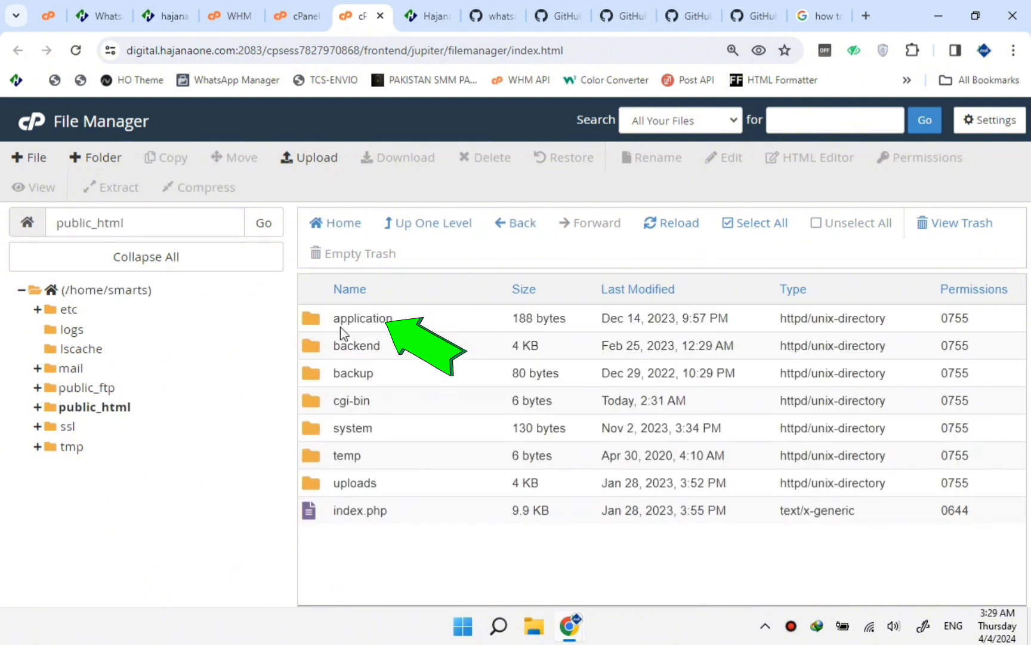
{"action": "left_click", "coordinate": [309, 321]}
{"action": "double_click", "coordinate": [310, 320]}
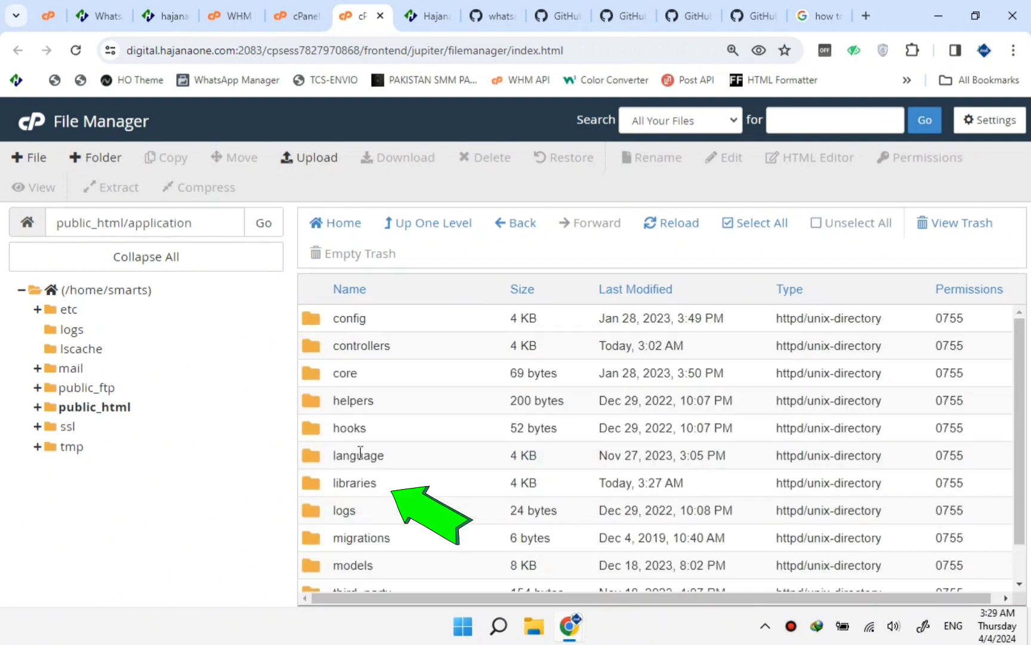
{"action": "left_click", "coordinate": [331, 483]}
{"action": "double_click", "coordinate": [318, 485]}
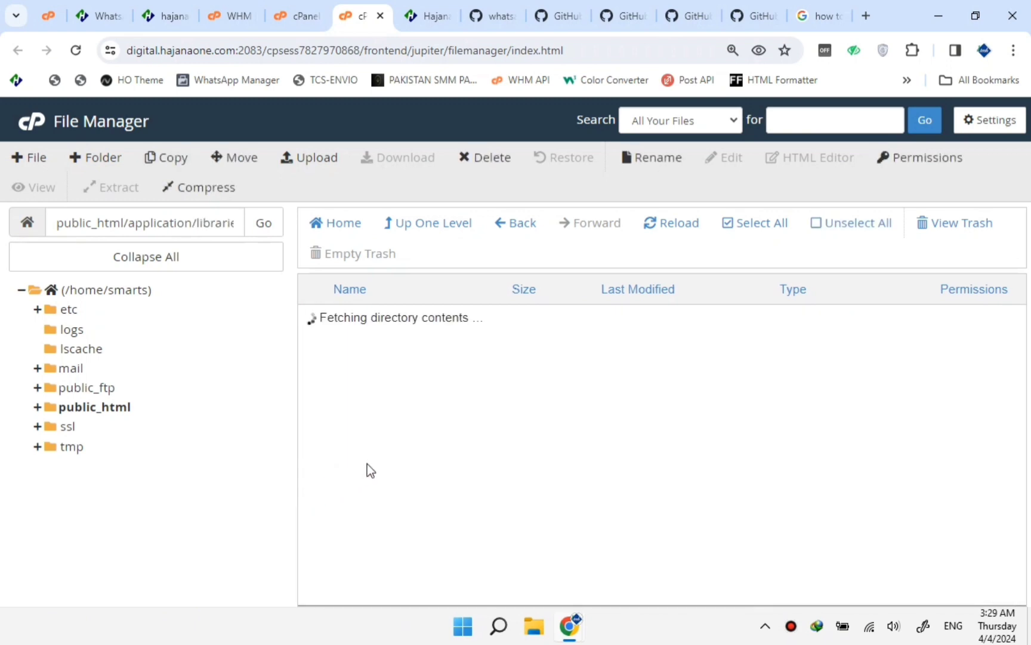
Download a backup copy of Customsms.php (1.11 KB) from the libraries folder.
{"action": "scroll", "coordinate": [370, 462], "scroll_direction": "down", "scroll_amount": 4}
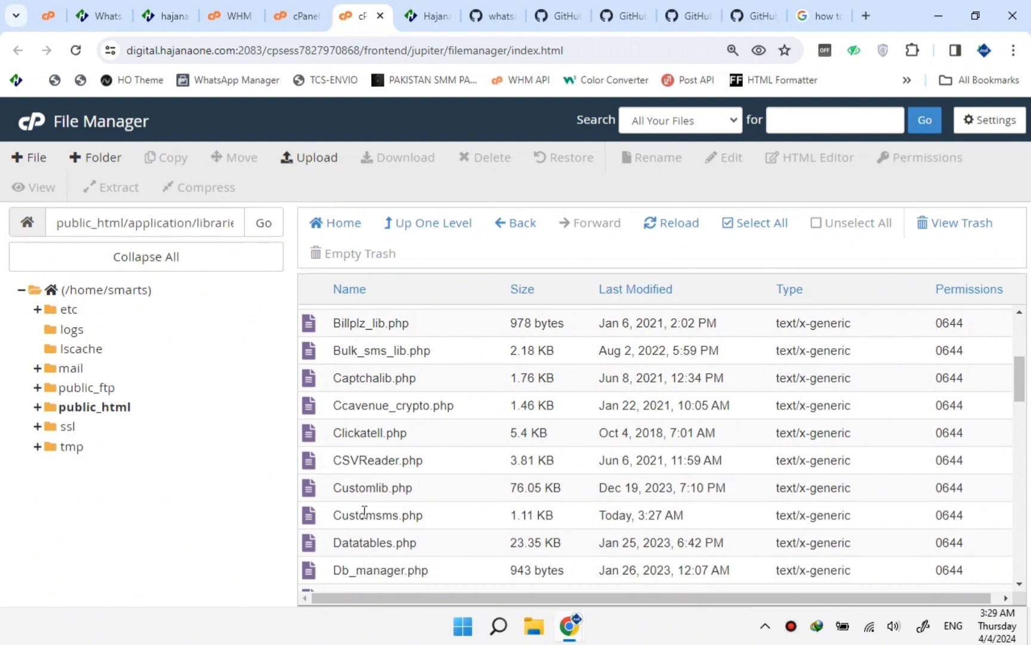
{"action": "scroll", "coordinate": [352, 490], "scroll_direction": "down", "scroll_amount": 1}
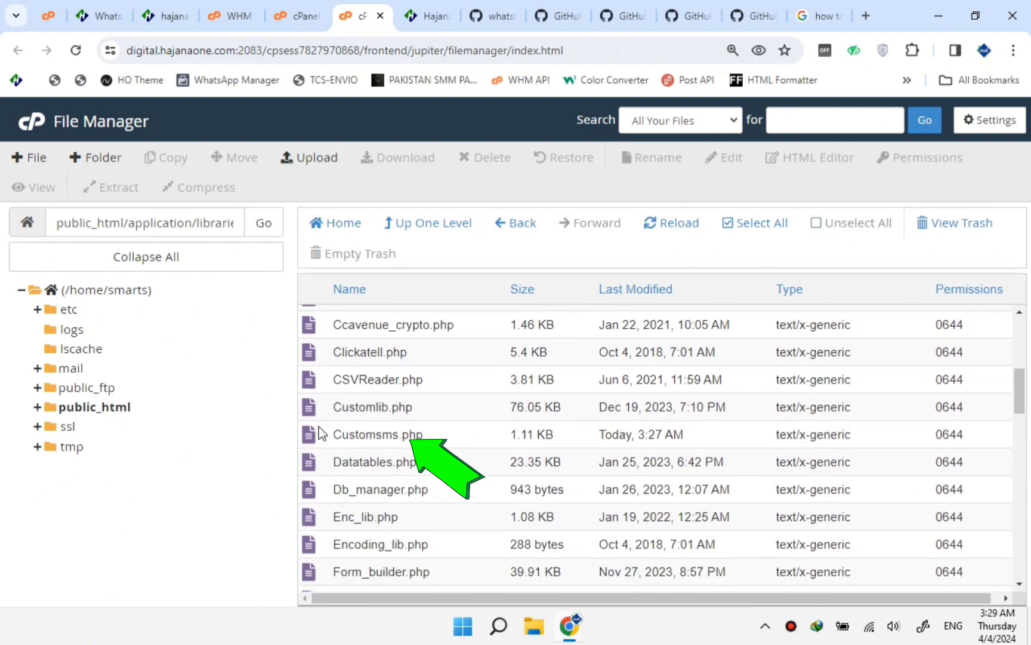
{"action": "left_click", "coordinate": [308, 408]}
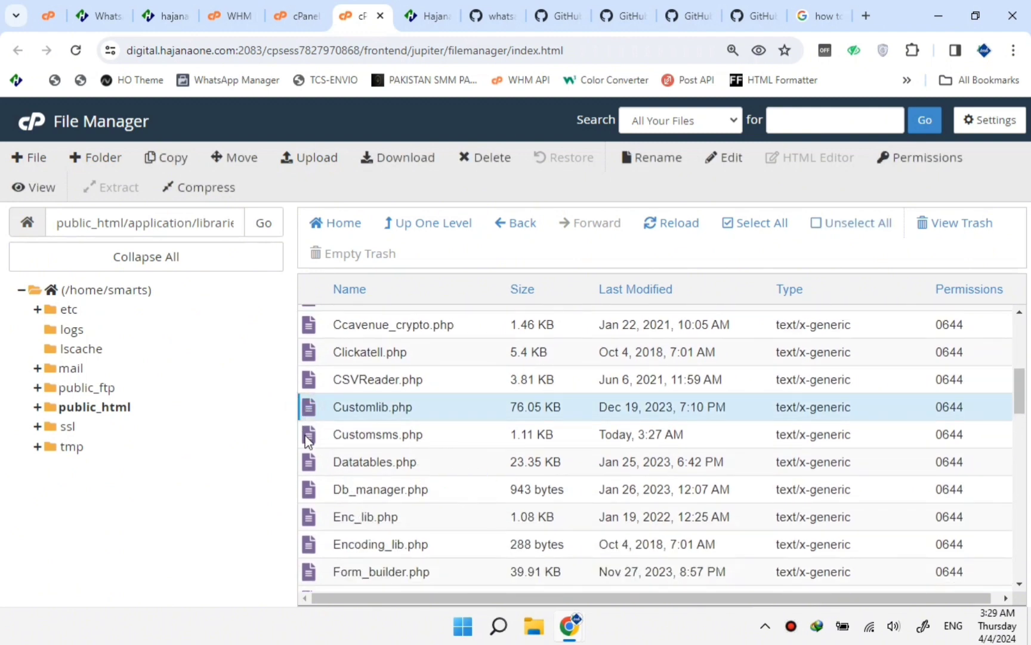
{"action": "left_click", "coordinate": [306, 436]}
{"action": "double_click", "coordinate": [306, 436]}
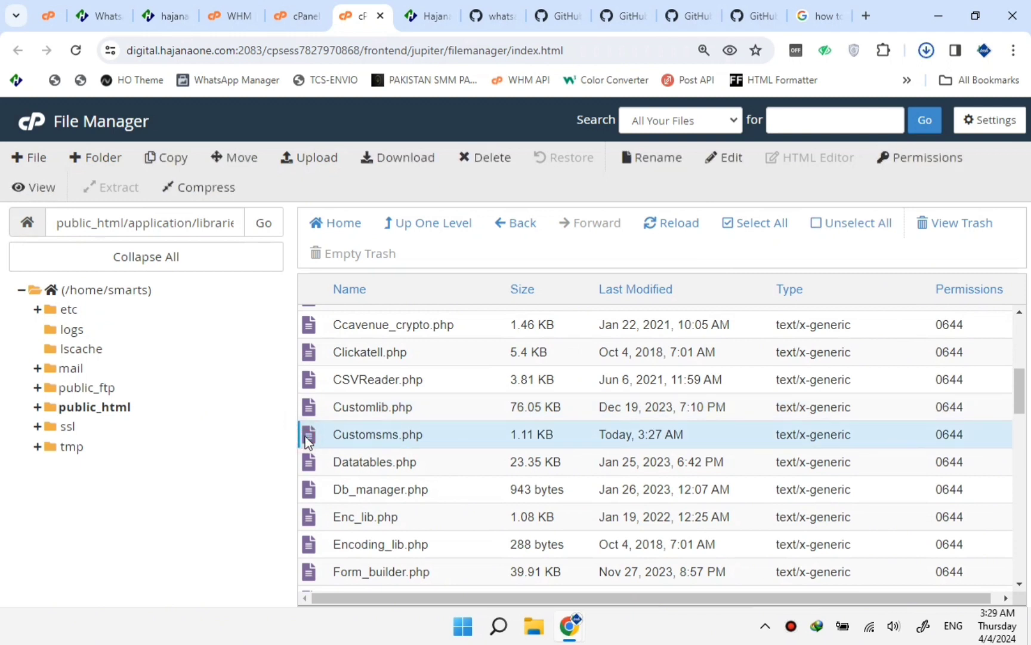
{"action": "right_click", "coordinate": [306, 435]}
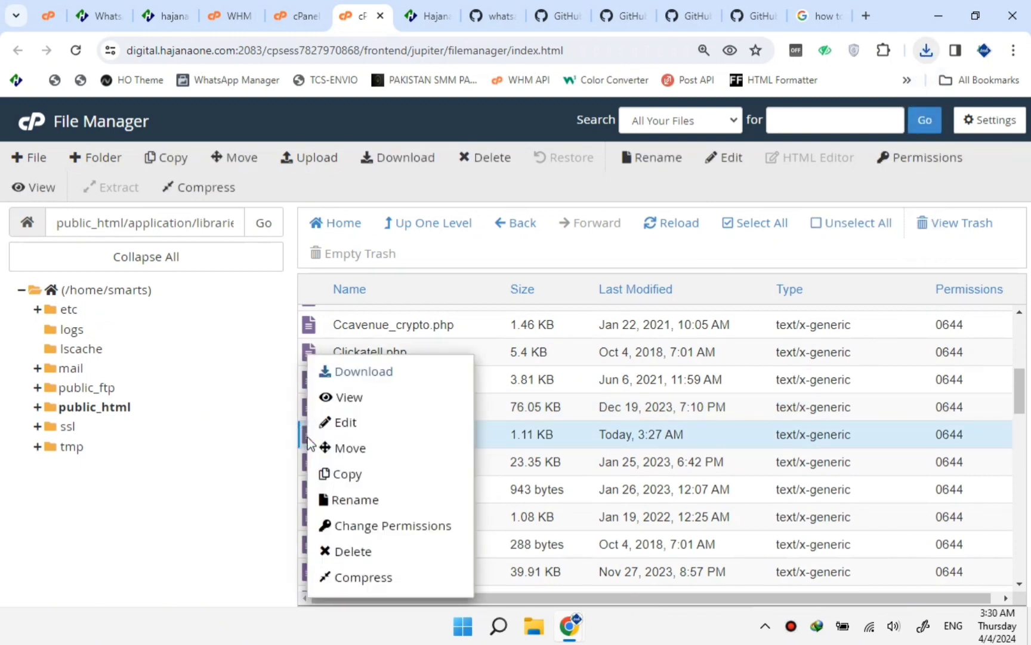
Open Customsms.php in the cPanel code editor.
{"action": "left_click", "coordinate": [345, 424]}
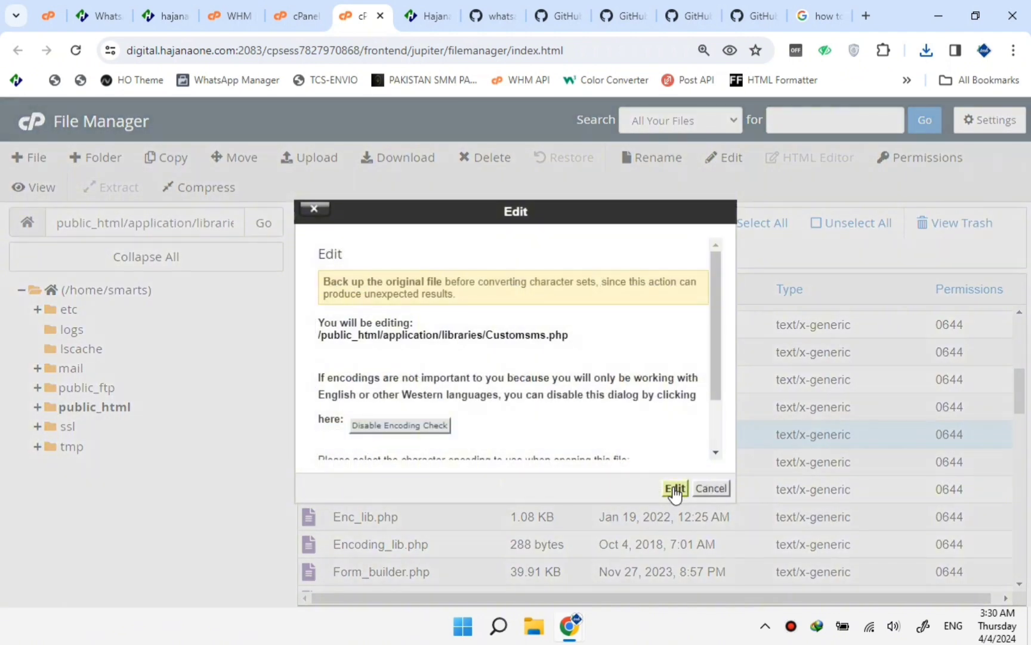
{"action": "left_click", "coordinate": [675, 488]}
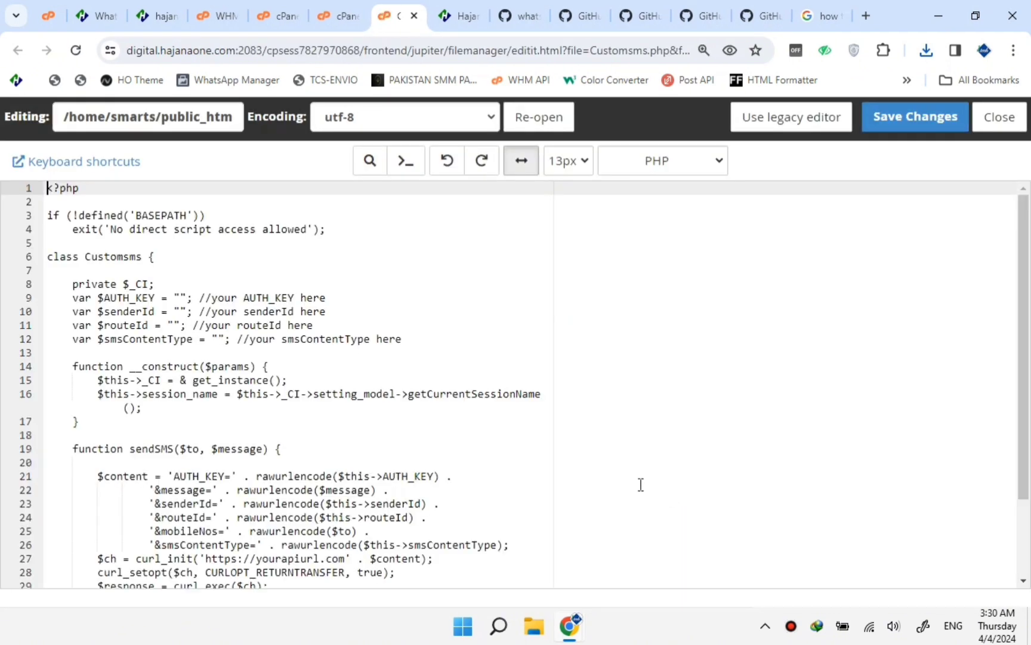
{"action": "left_click", "coordinate": [212, 366]}
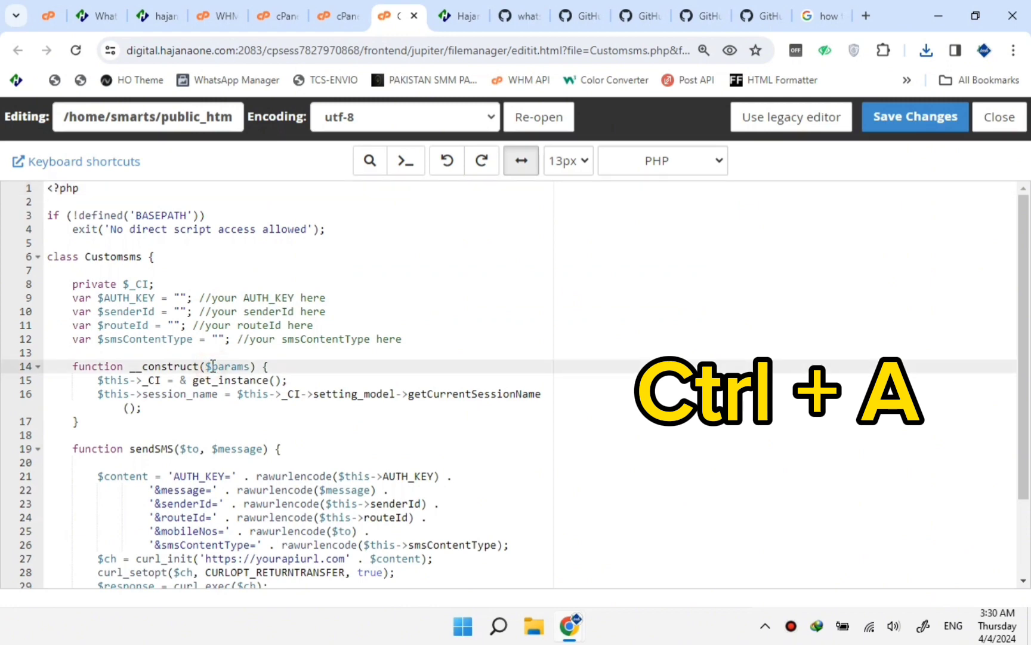
Replace all of Customsms.php with the pasted Hajana One sendSMS code and save it.
{"action": "key", "text": "ctrl+a"}
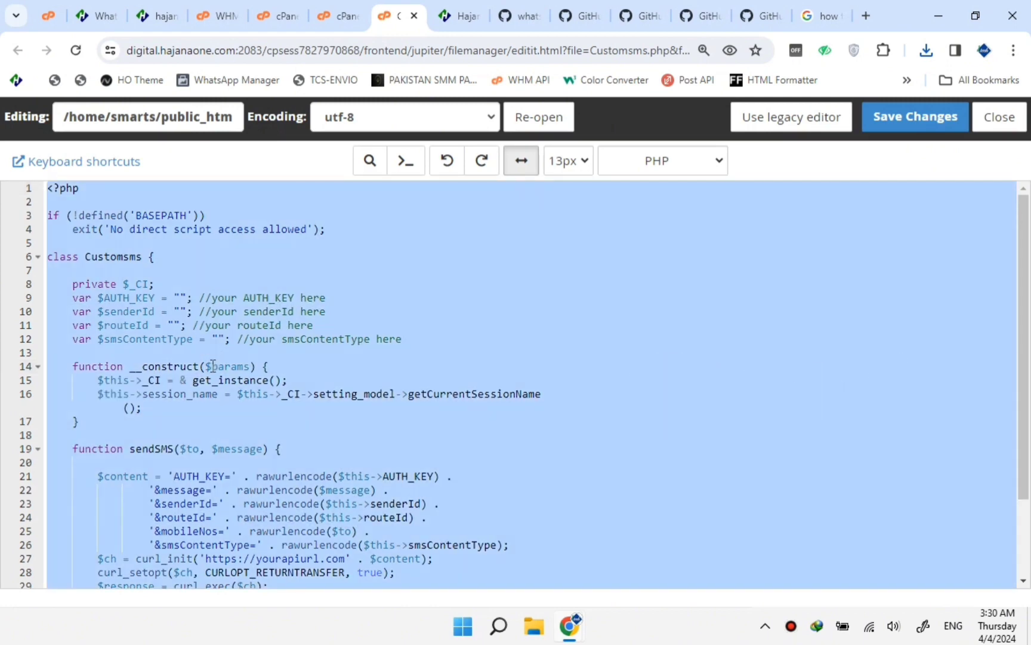
{"action": "key", "text": "BackSpace"}
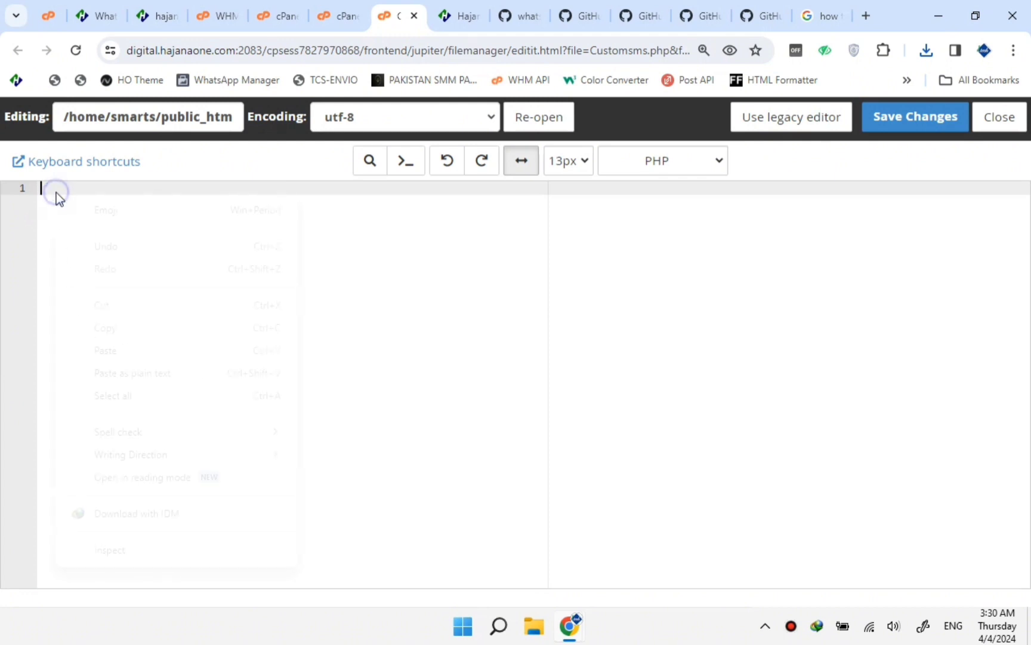
{"action": "left_click", "coordinate": [105, 351]}
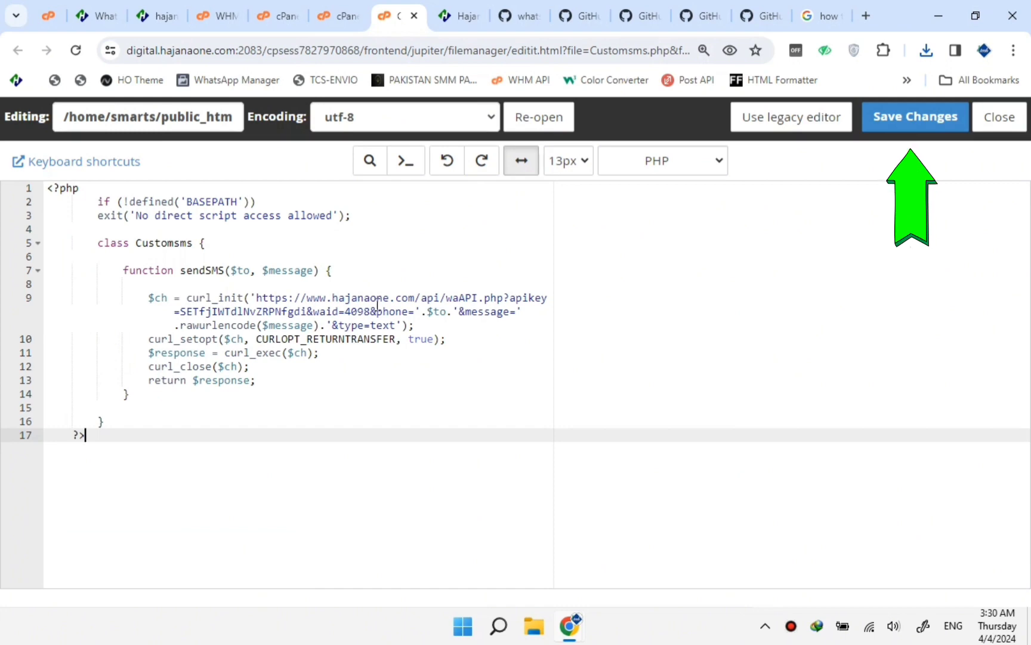
{"action": "left_click", "coordinate": [915, 118]}
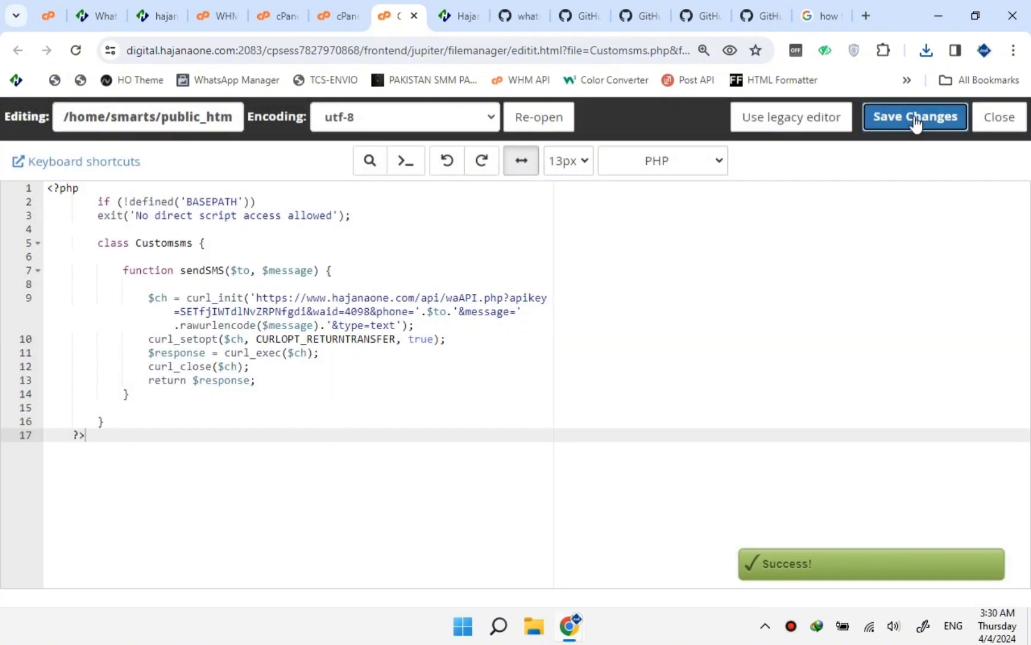
{"action": "key", "text": "alt+Tab"}
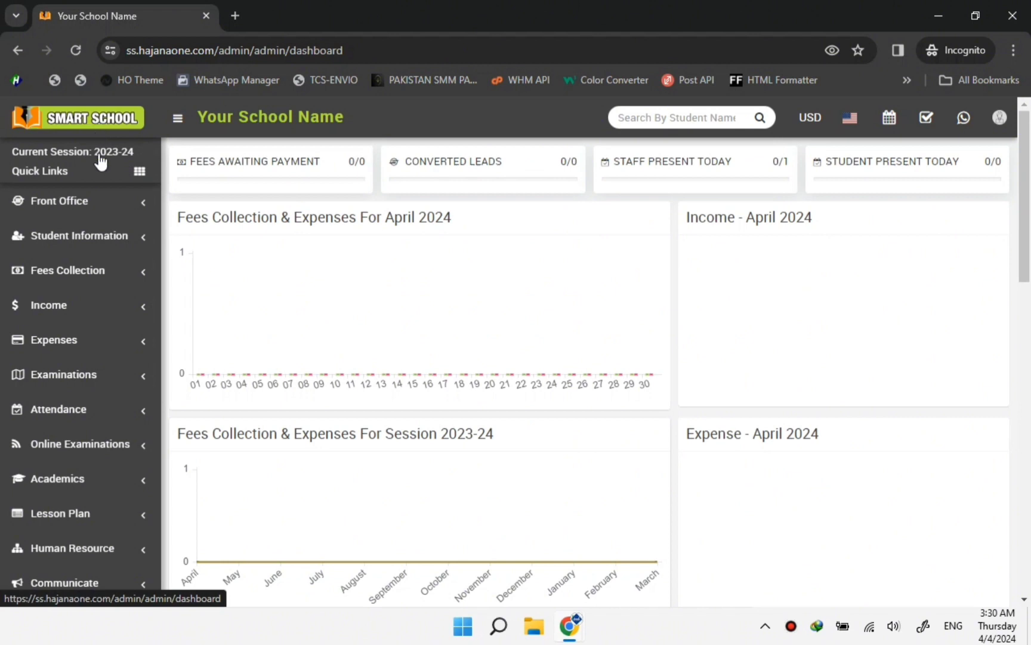
Go to System Setting > SMS Setting in the Smart School sidebar to list the gateway tabs.
{"action": "scroll", "coordinate": [113, 382], "scroll_direction": "down", "scroll_amount": 6}
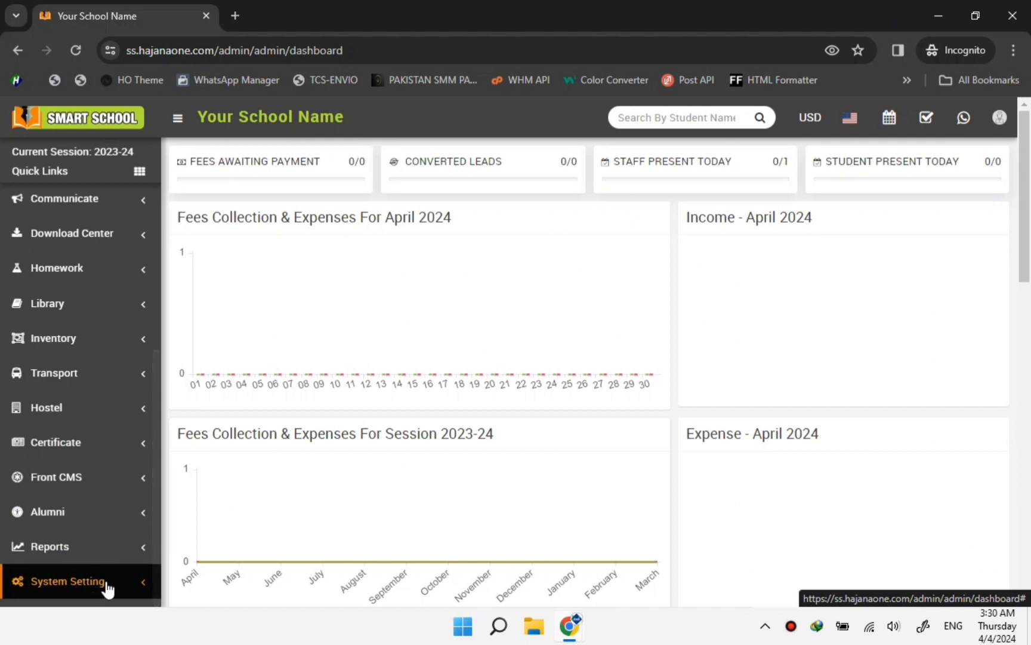
{"action": "left_click", "coordinate": [132, 568]}
{"action": "scroll", "coordinate": [133, 564], "scroll_direction": "down", "scroll_amount": 8}
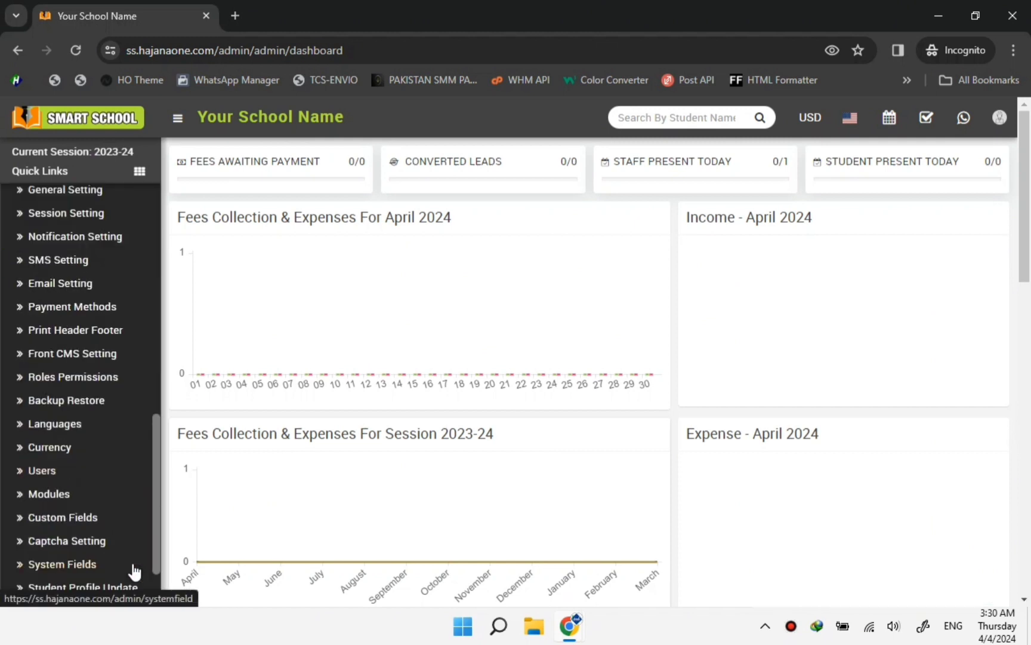
{"action": "scroll", "coordinate": [134, 559], "scroll_direction": "up", "scroll_amount": 5}
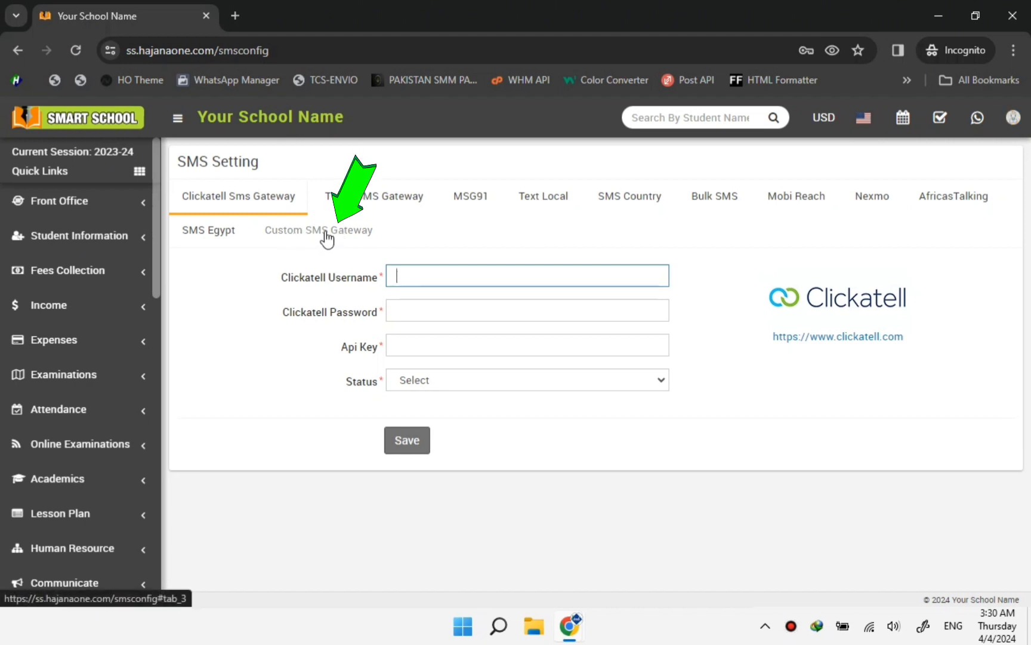
Rename the Custom SMS Gateway to 'Hajana One', set its status to Enabled, and save.
{"action": "left_click", "coordinate": [326, 232]}
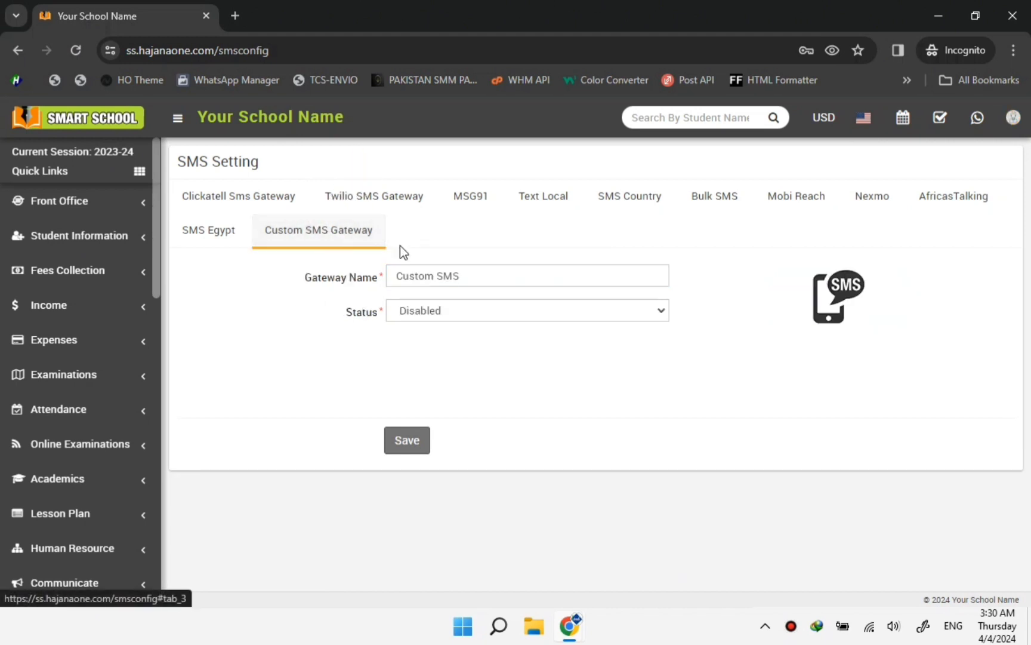
{"action": "left_click_drag", "start_coordinate": [479, 275], "coordinate": [388, 274]}
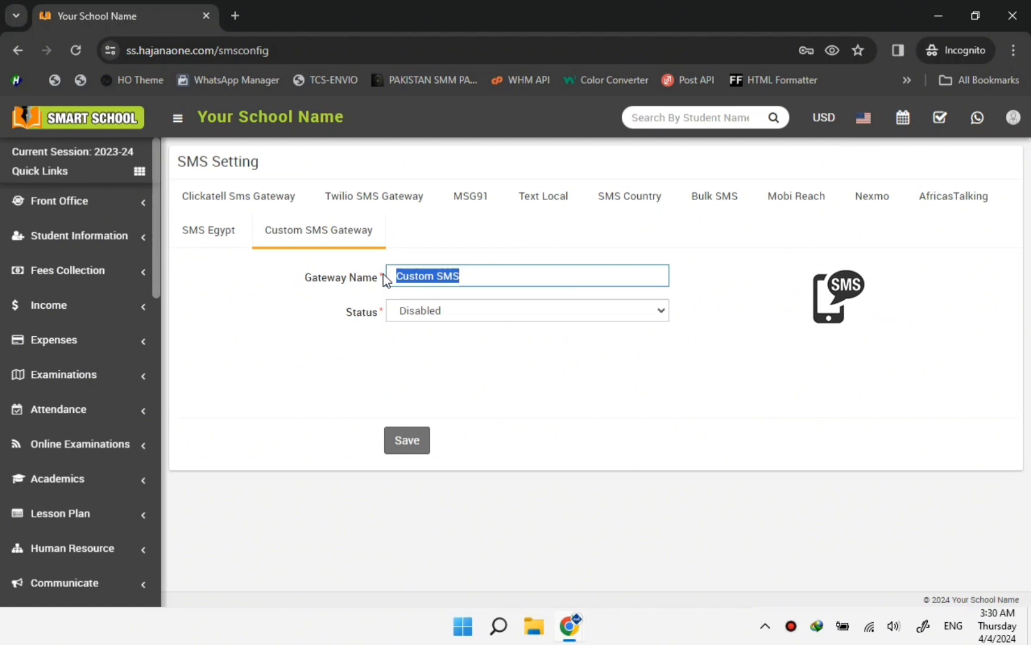
{"action": "type", "text": "Hajana "}
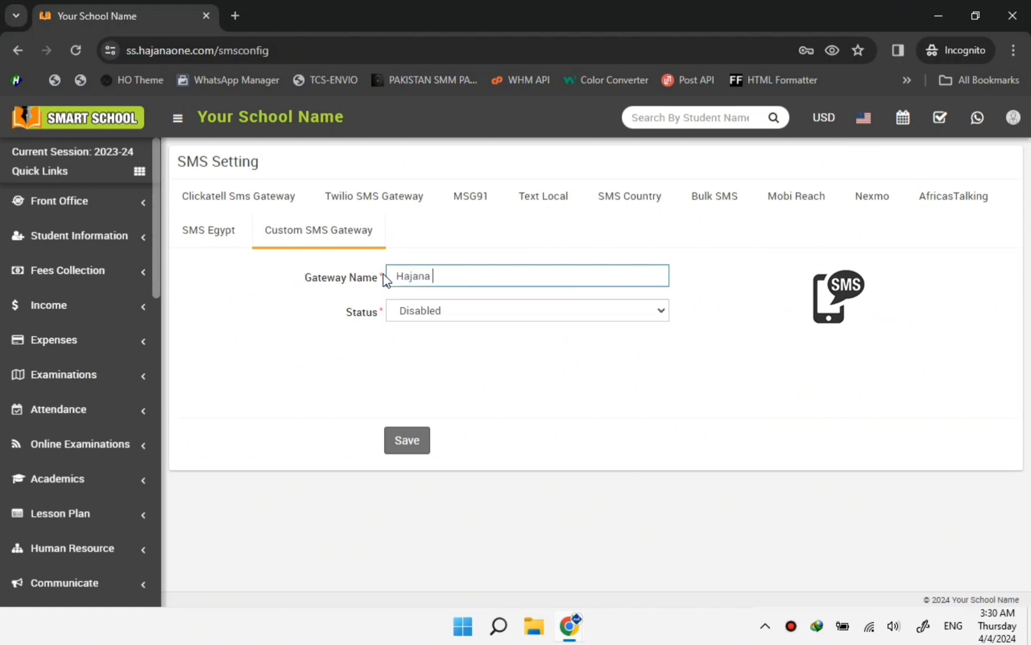
{"action": "type", "text": "One"}
{"action": "left_click", "coordinate": [448, 309]}
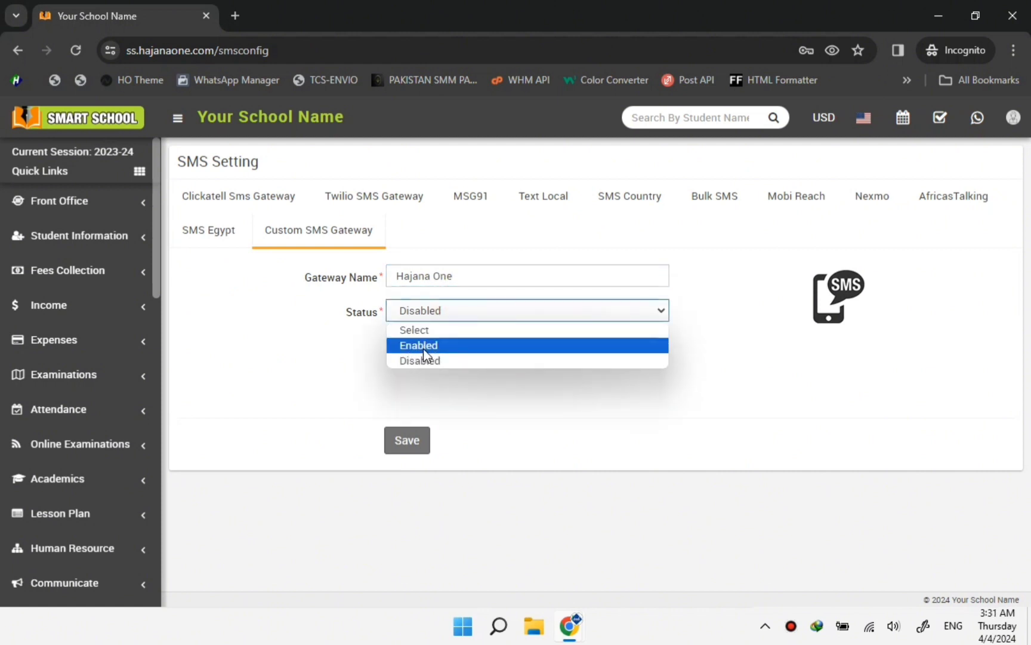
{"action": "left_click", "coordinate": [424, 352]}
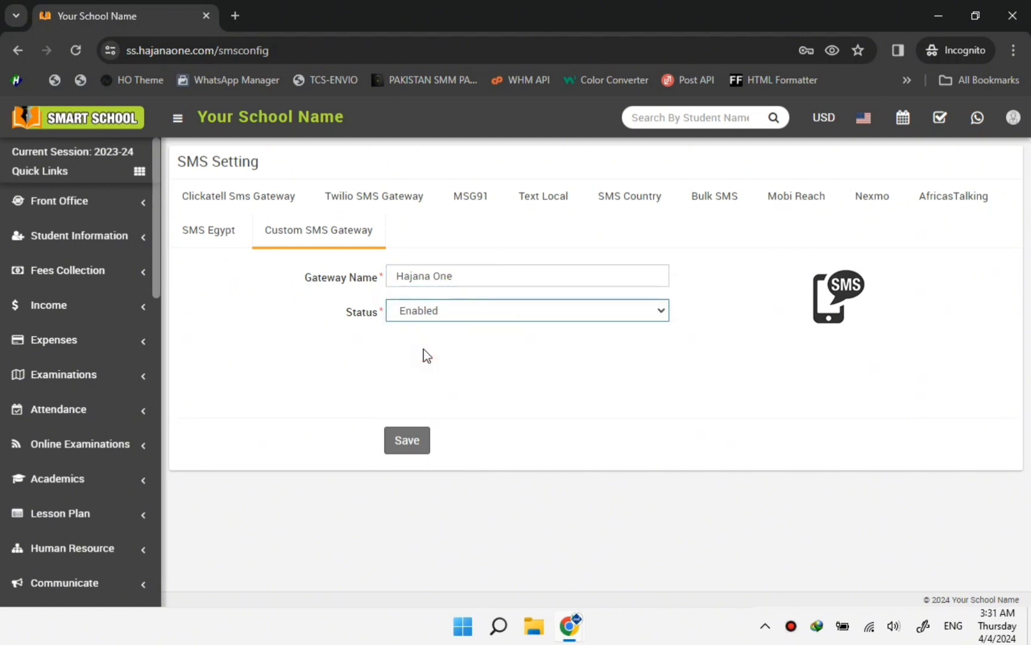
{"action": "left_click", "coordinate": [408, 446]}
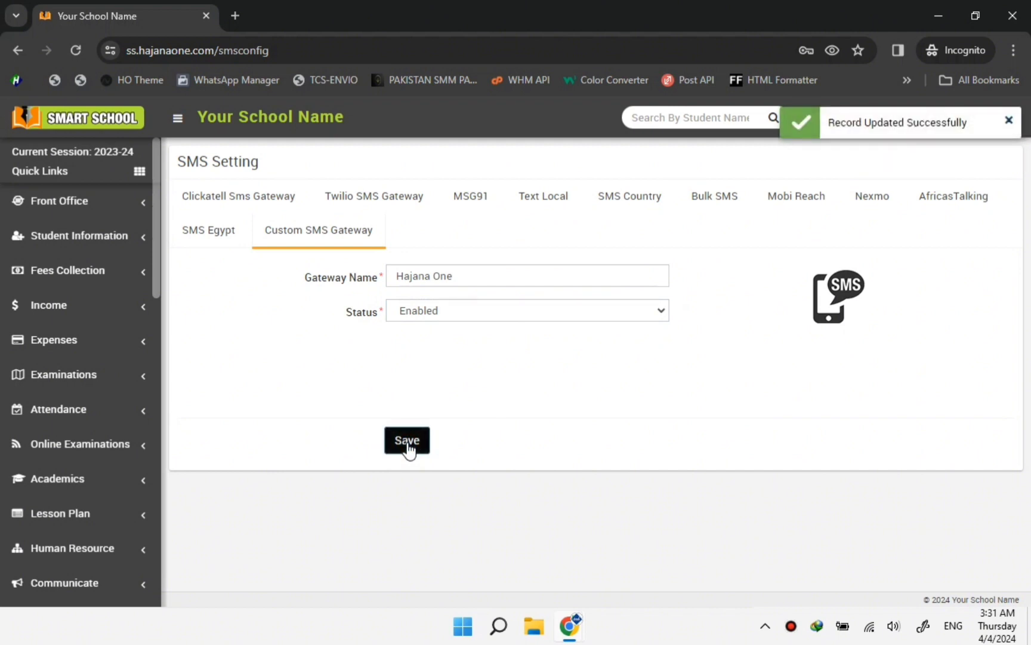
{"action": "scroll", "coordinate": [113, 454], "scroll_direction": "down", "scroll_amount": 2}
{"action": "left_click", "coordinate": [113, 453]}
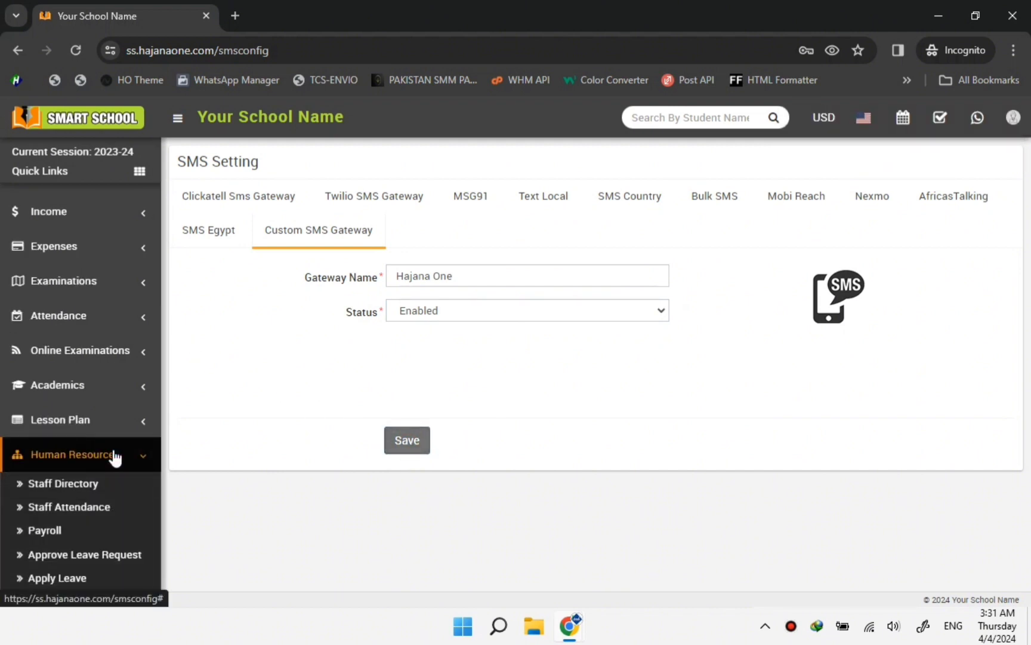
{"action": "scroll", "coordinate": [109, 452], "scroll_direction": "down", "scroll_amount": 3}
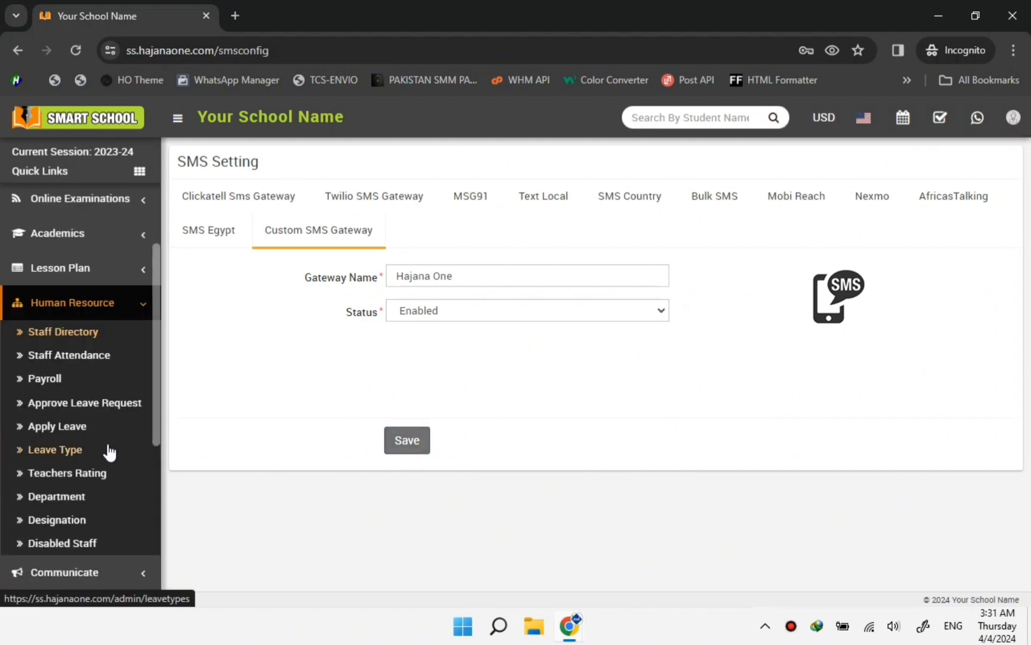
Edit the Super Admin entry in Staff Directory, check its phone number, and re-save it.
{"action": "left_click", "coordinate": [69, 338]}
{"action": "mouse_move", "coordinate": [321, 365]}
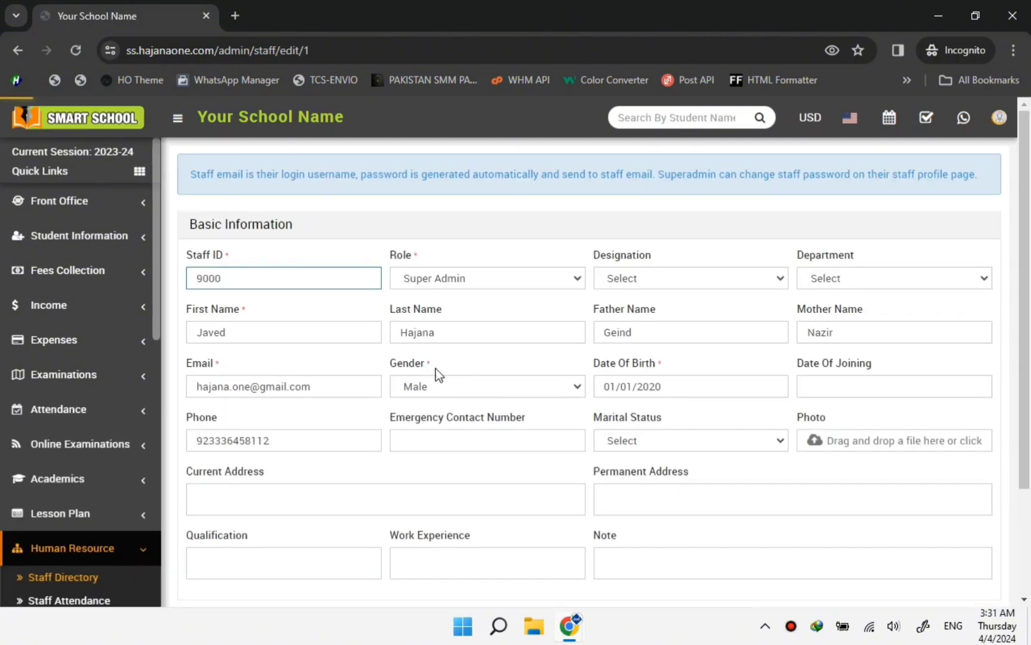
{"action": "scroll", "coordinate": [289, 363], "scroll_direction": "down", "scroll_amount": 2}
{"action": "left_click_drag", "start_coordinate": [276, 299], "coordinate": [196, 297]}
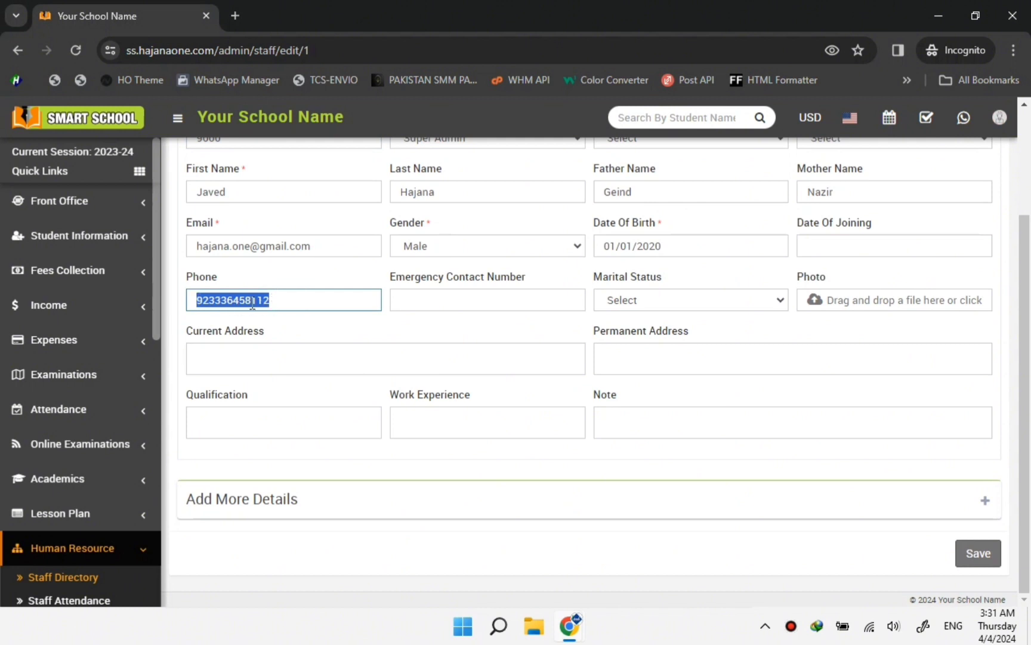
{"action": "left_click", "coordinate": [978, 554]}
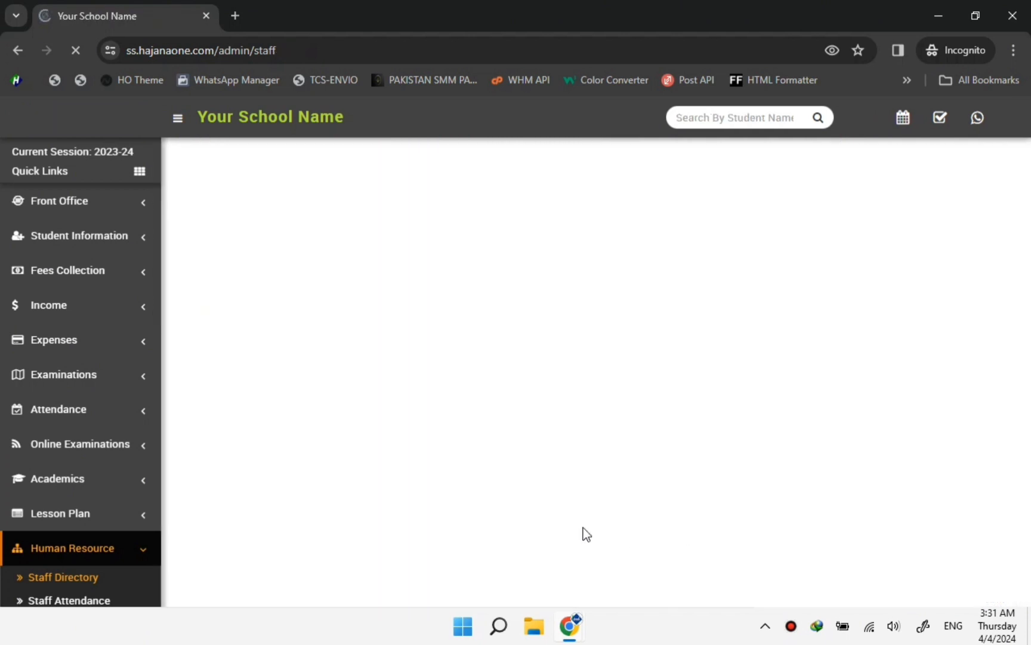
{"action": "scroll", "coordinate": [99, 534], "scroll_direction": "down", "scroll_amount": 5}
{"action": "scroll", "coordinate": [111, 533], "scroll_direction": "down", "scroll_amount": 3}
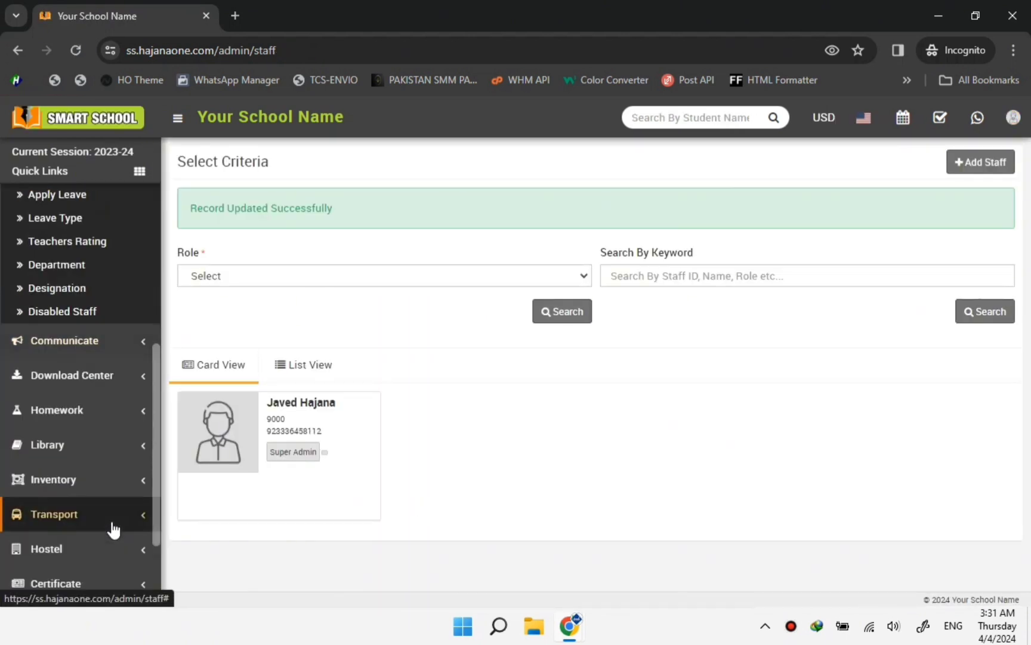
Open the Communicate > Send SMS page.
{"action": "left_click", "coordinate": [142, 350]}
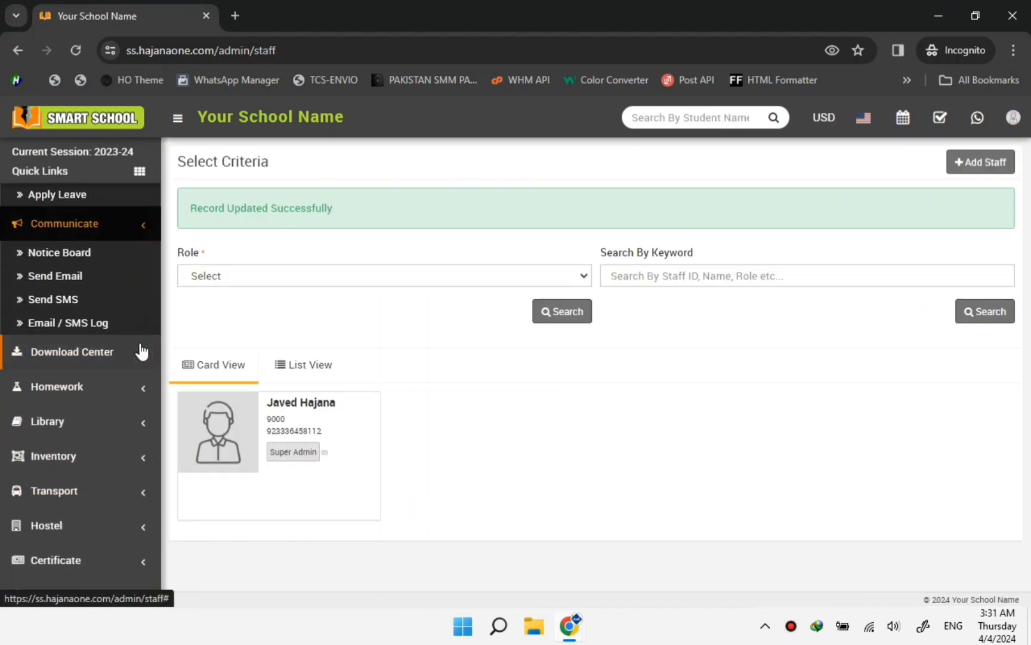
{"action": "scroll", "coordinate": [92, 299], "scroll_direction": "down", "scroll_amount": 2}
{"action": "scroll", "coordinate": [87, 334], "scroll_direction": "up", "scroll_amount": 2}
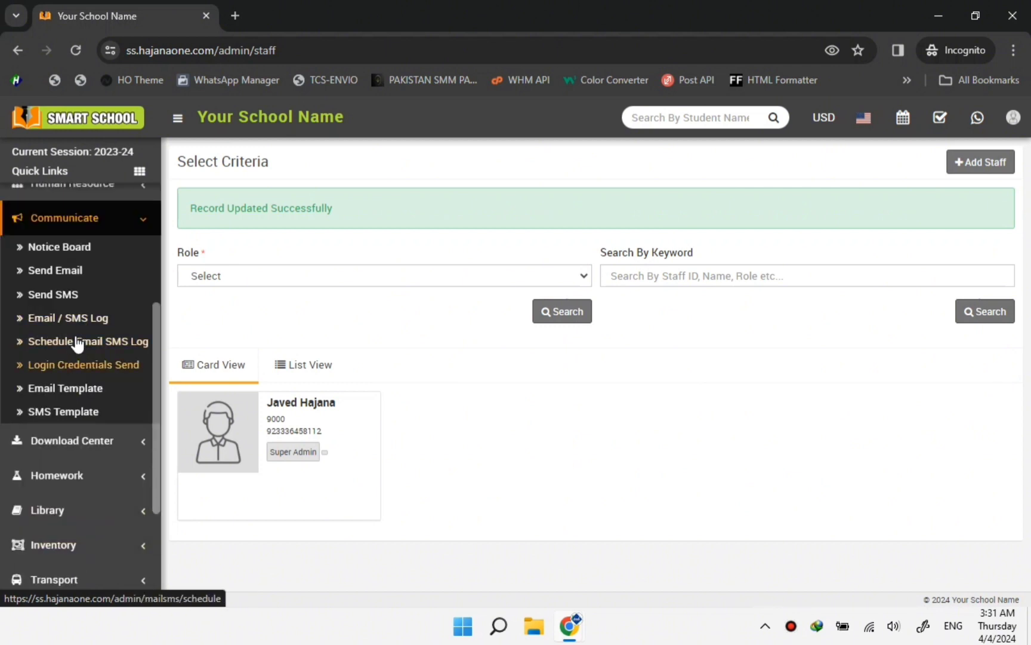
{"action": "left_click", "coordinate": [56, 296]}
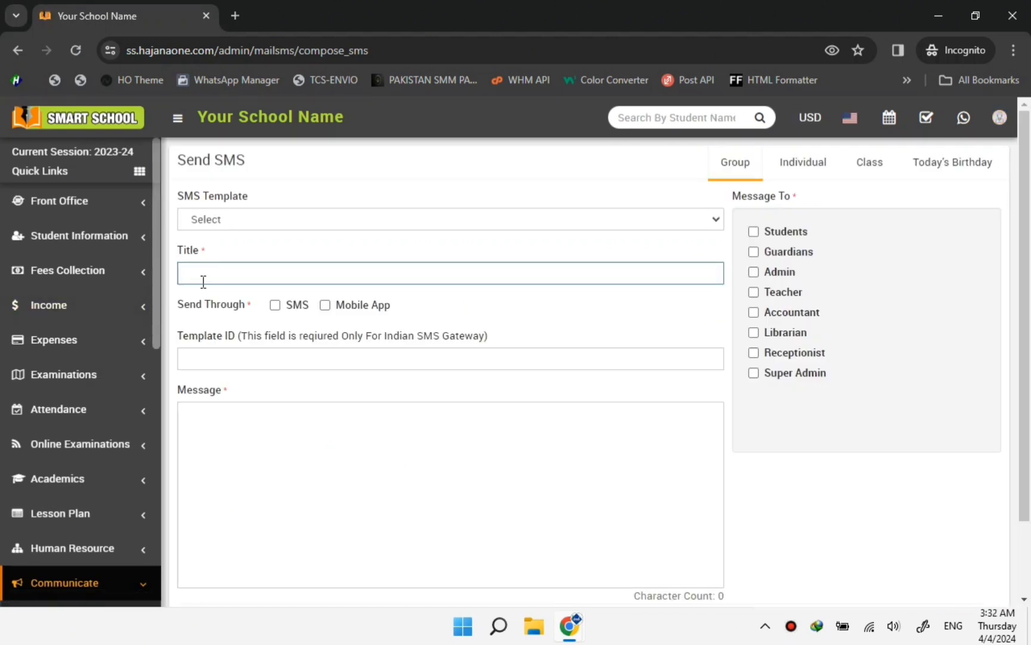
Send an SMS titled 'test' reading 'This is test SMS form SMart School' to Super Admin.
{"action": "left_click", "coordinate": [200, 276]}
{"action": "type", "text": "test"}
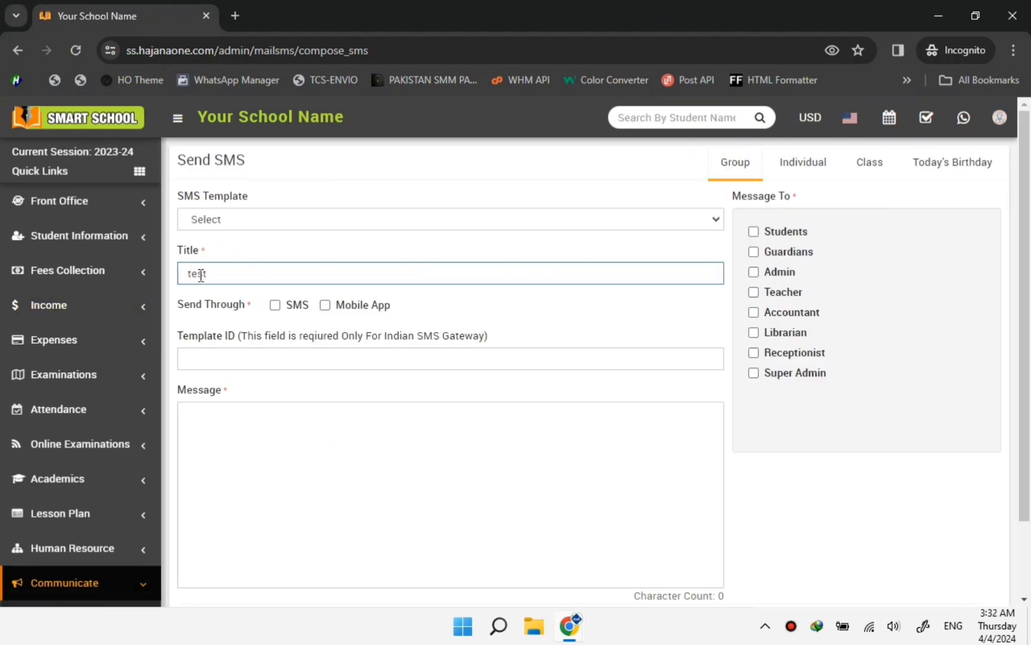
{"action": "left_click", "coordinate": [275, 305]}
{"action": "left_click", "coordinate": [227, 425]}
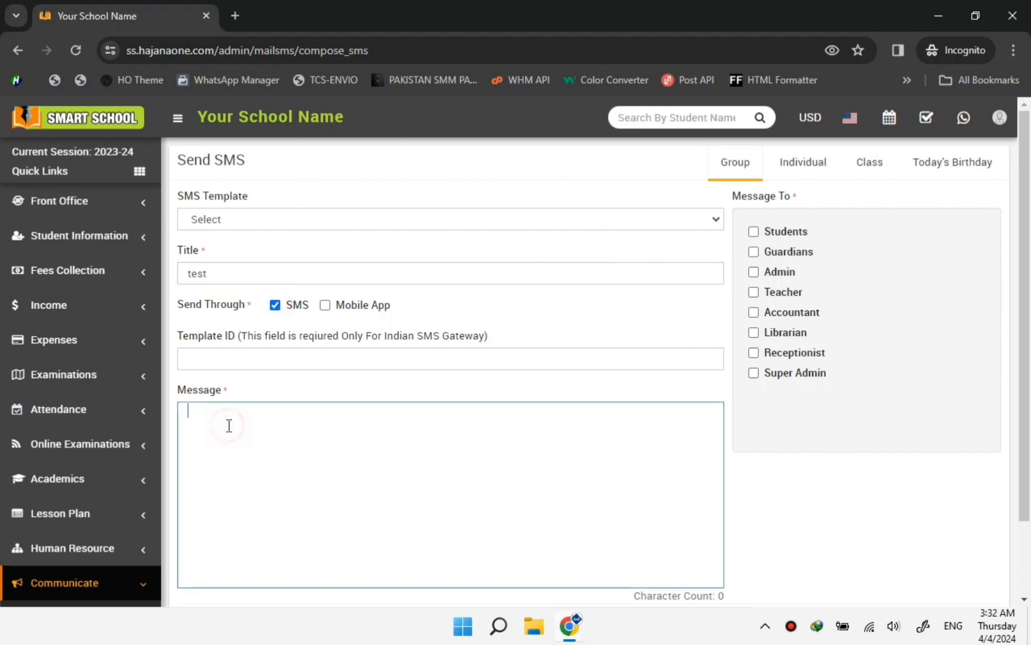
{"action": "type", "text": "This is test "}
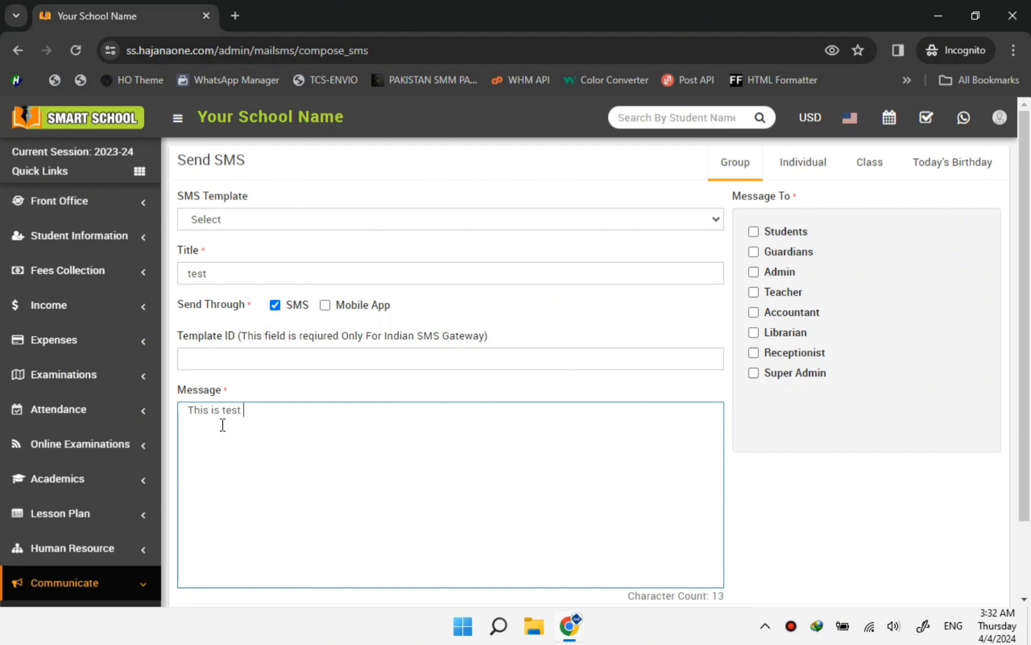
{"action": "type", "text": "SMS"}
{"action": "type", "text": "form SMart Sc"}
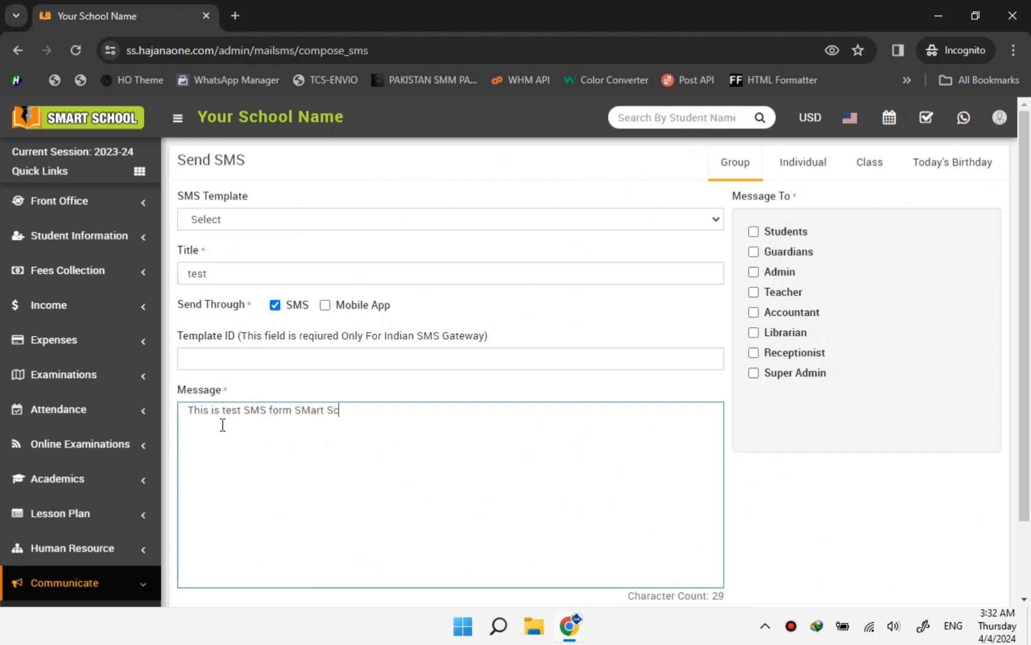
{"action": "type", "text": "hool"}
{"action": "left_click", "coordinate": [754, 373]}
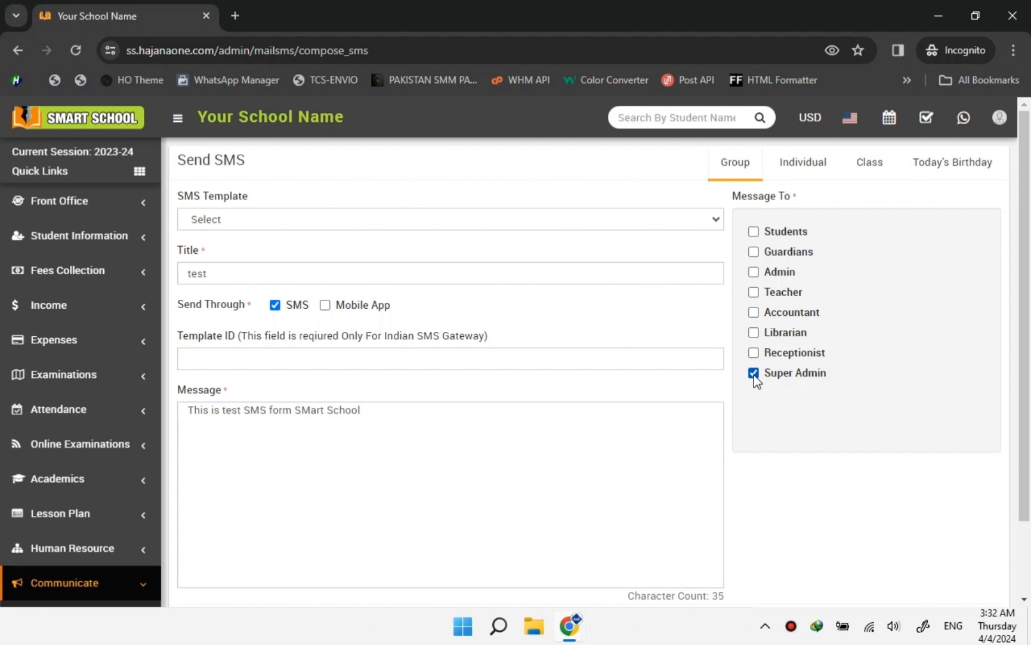
{"action": "scroll", "coordinate": [859, 460], "scroll_direction": "down", "scroll_amount": 2}
{"action": "left_click", "coordinate": [973, 543]}
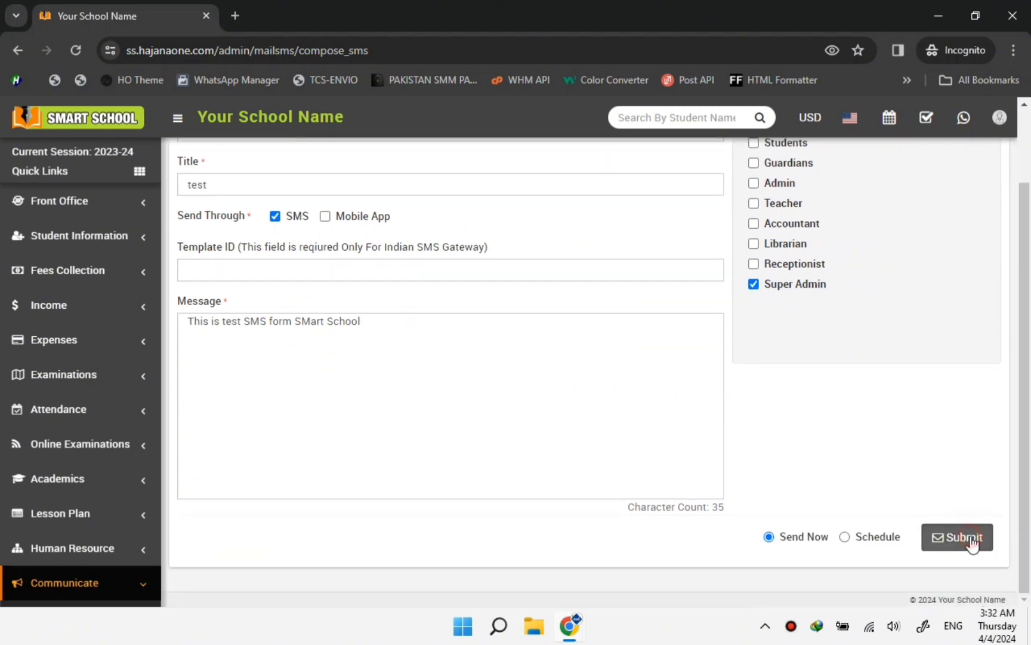